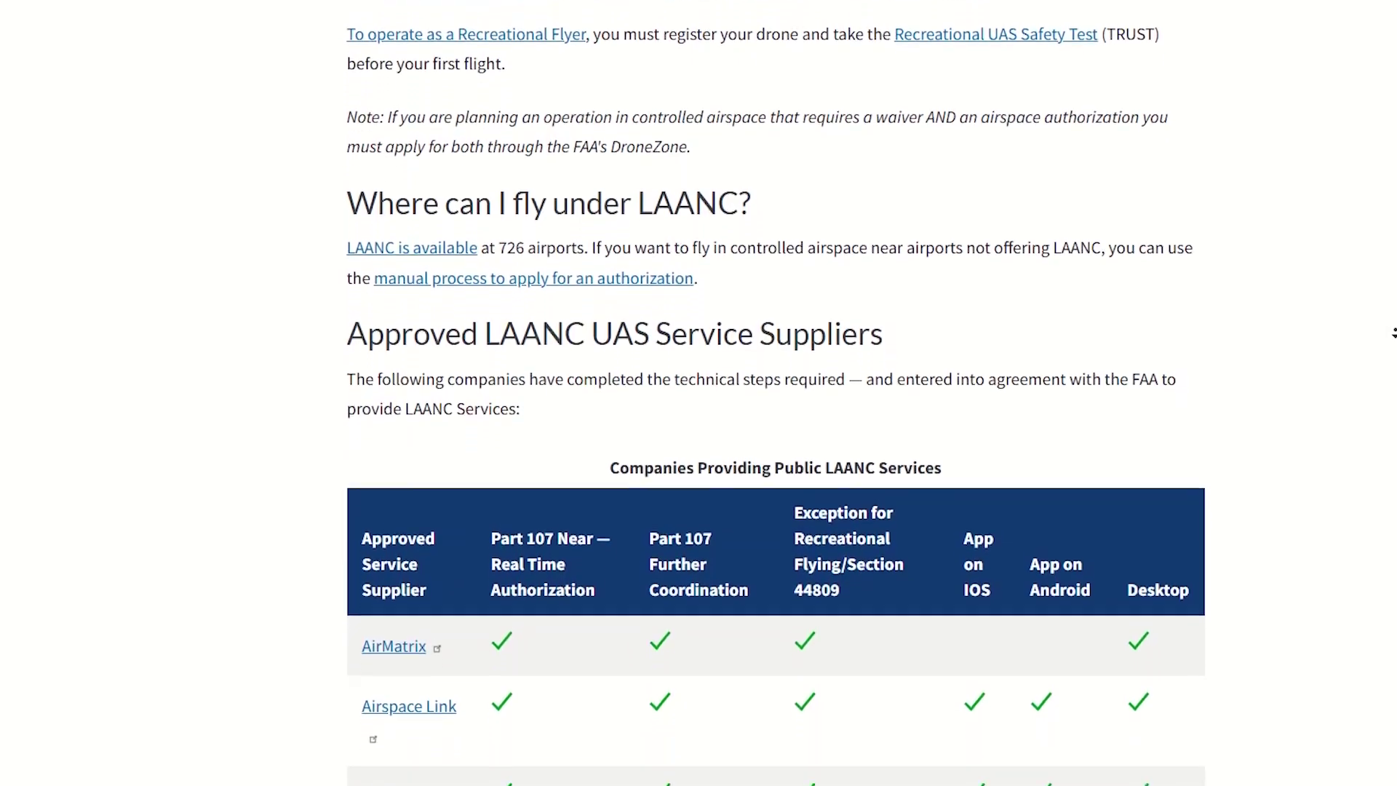
- Scroll the FAA LAANC page down to the Approved LAANC UAS Service Suppliers table
scroll(1394, 333, "down", 1)
scroll(1393, 333, "down", 2)
scroll(1393, 333, "down", 1)
scroll(1394, 334, "down", 1)
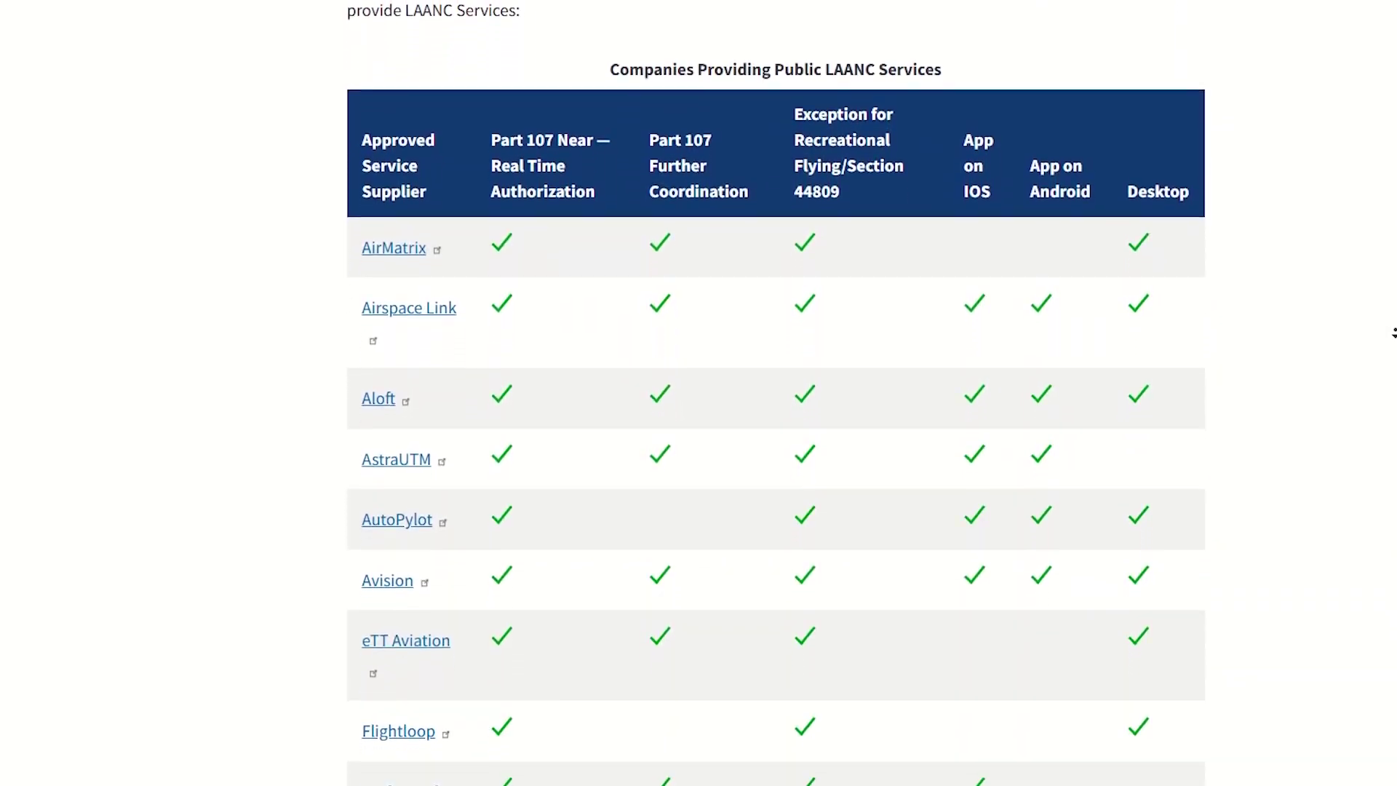
scroll(1394, 333, "down", 1)
scroll(1394, 333, "down", 1)
scroll(1393, 333, "down", 1)
scroll(1394, 333, "down", 1)
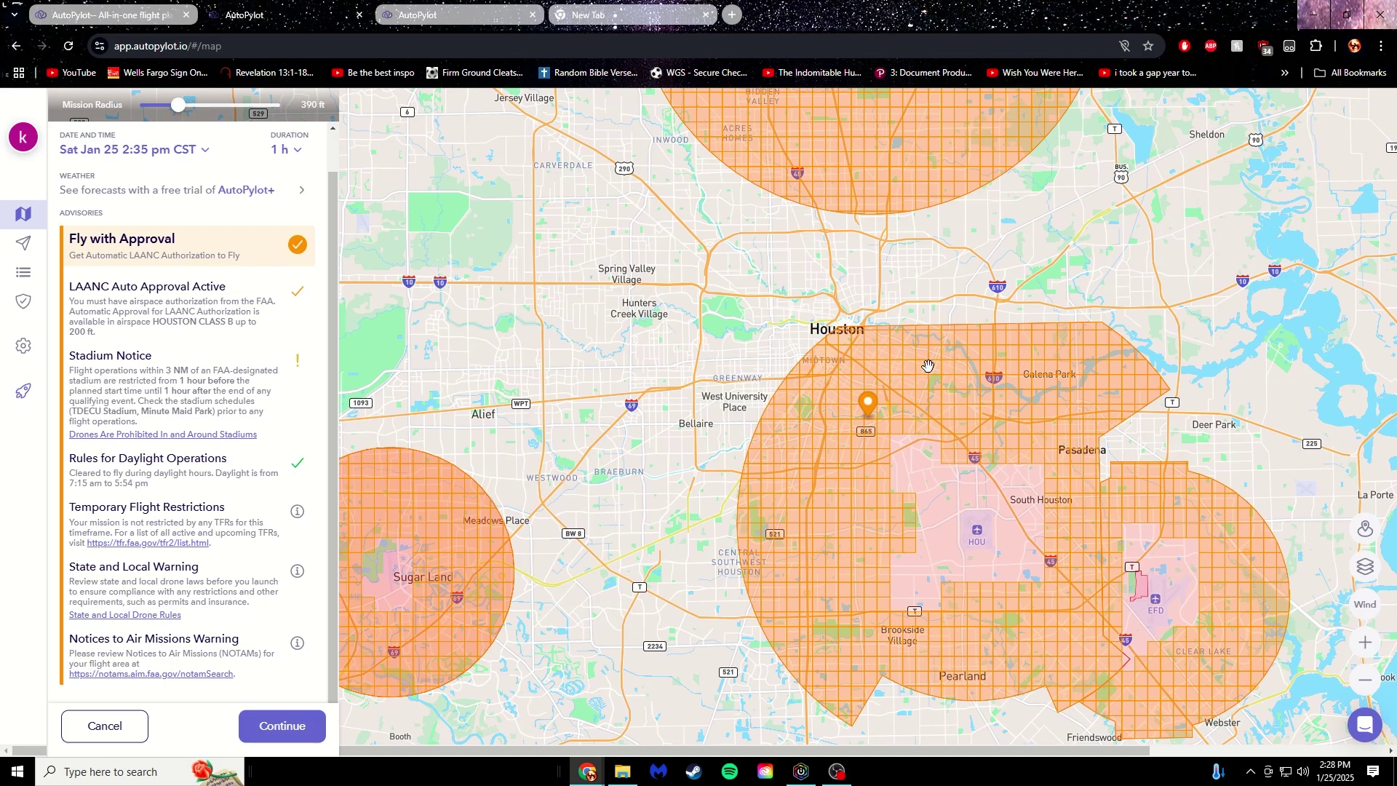
- Pan the mission map back to central Houston and zoom in on the city
left_click_drag(956, 305, 947, 633)
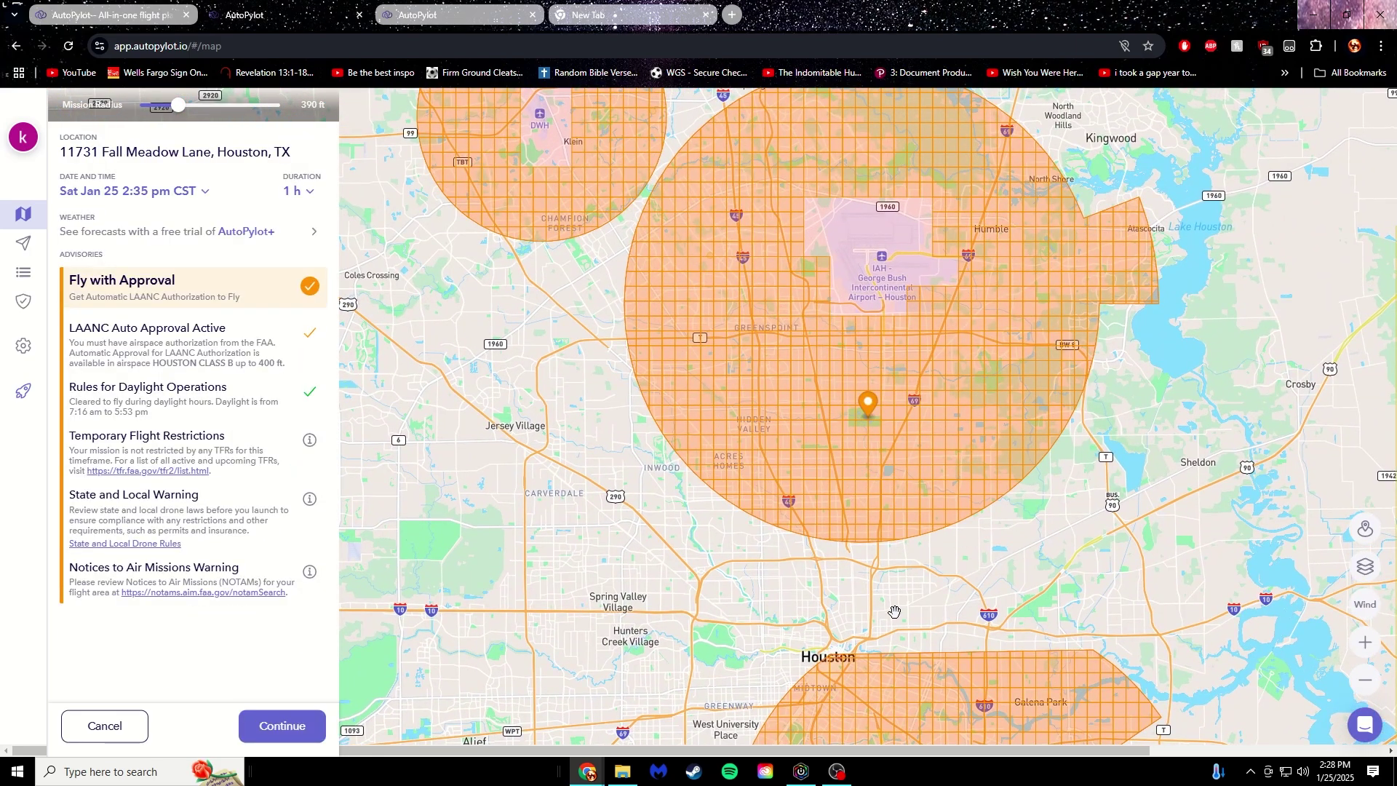
left_click_drag(906, 660, 830, 393)
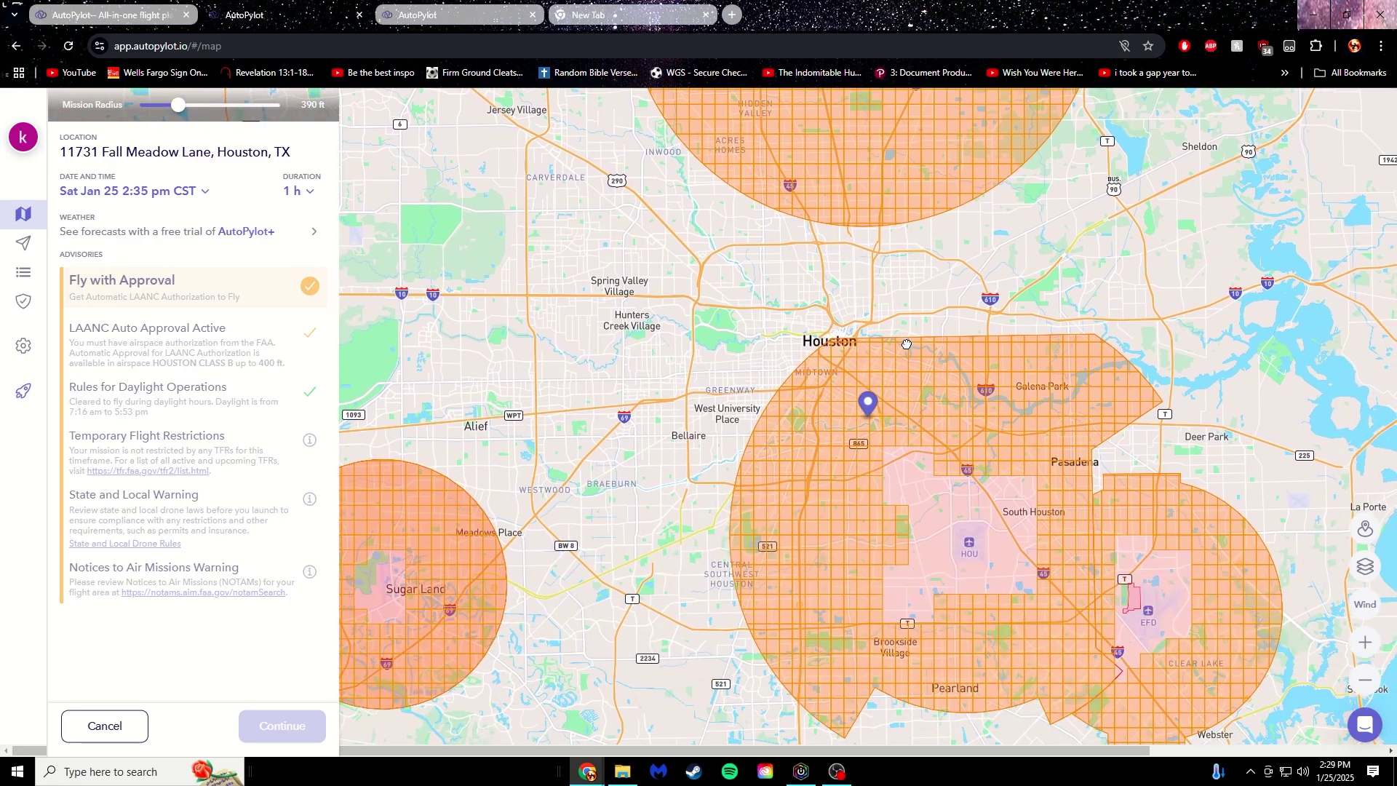
scroll(863, 409, "up", 3)
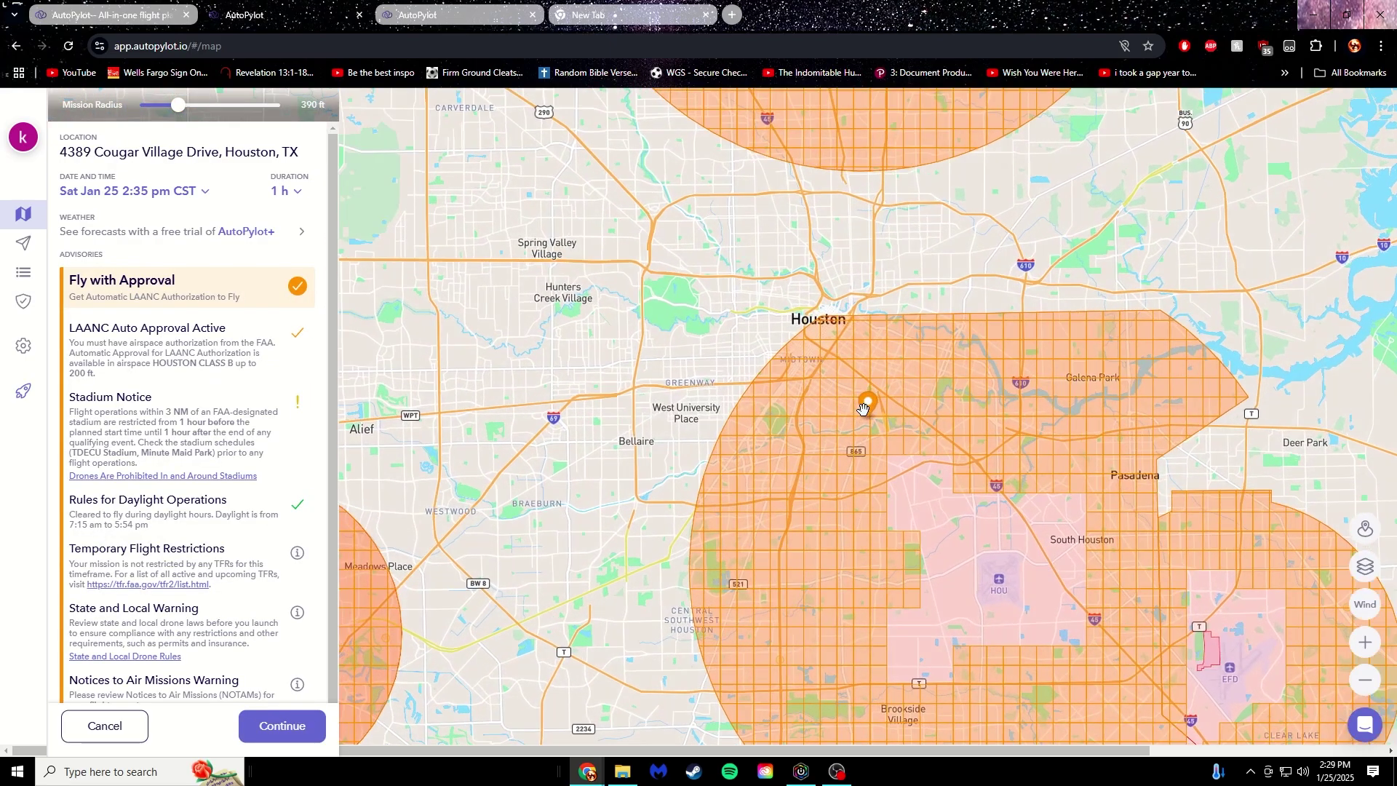
scroll(874, 429, "up", 2)
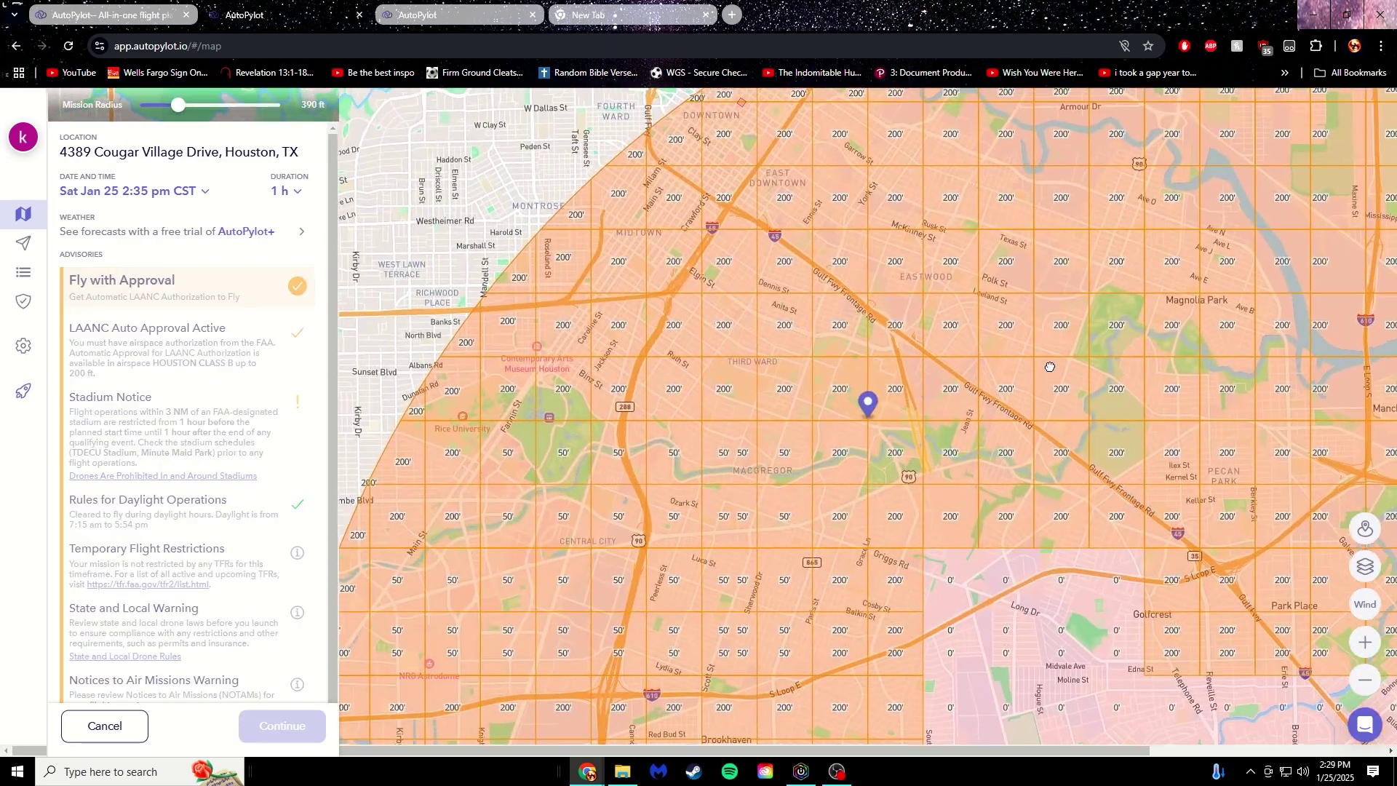
scroll(867, 402, "up", 2)
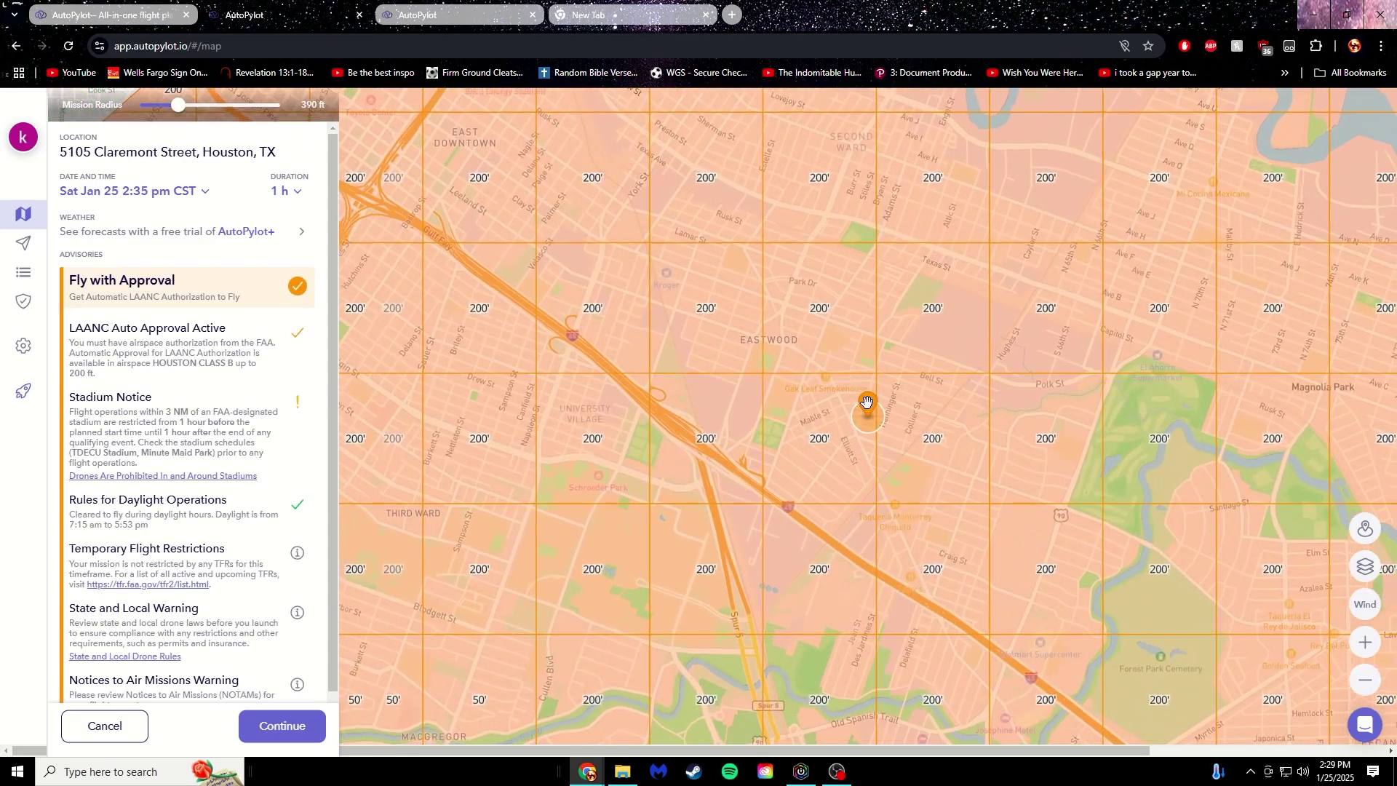
scroll(924, 378, "up", 2)
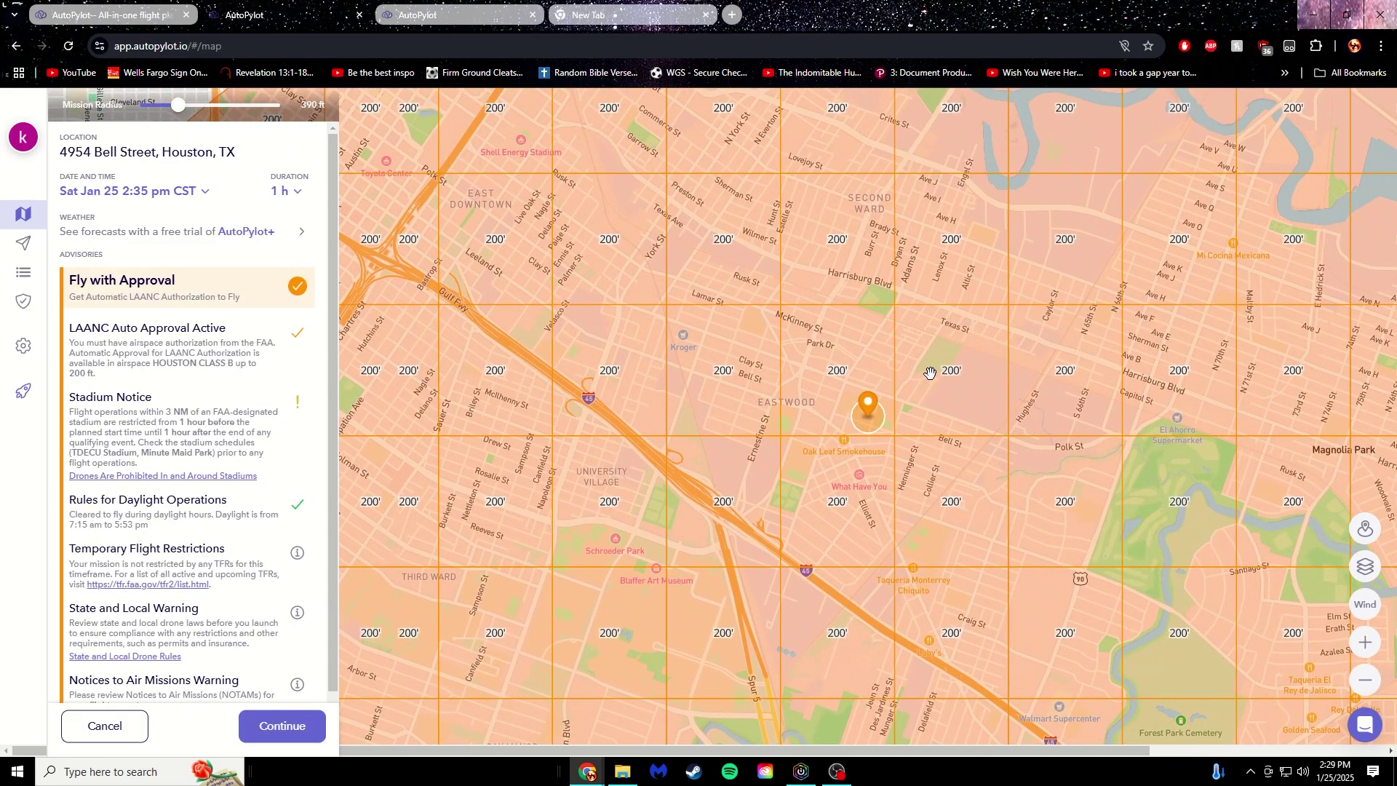
scroll(925, 372, "up", 1)
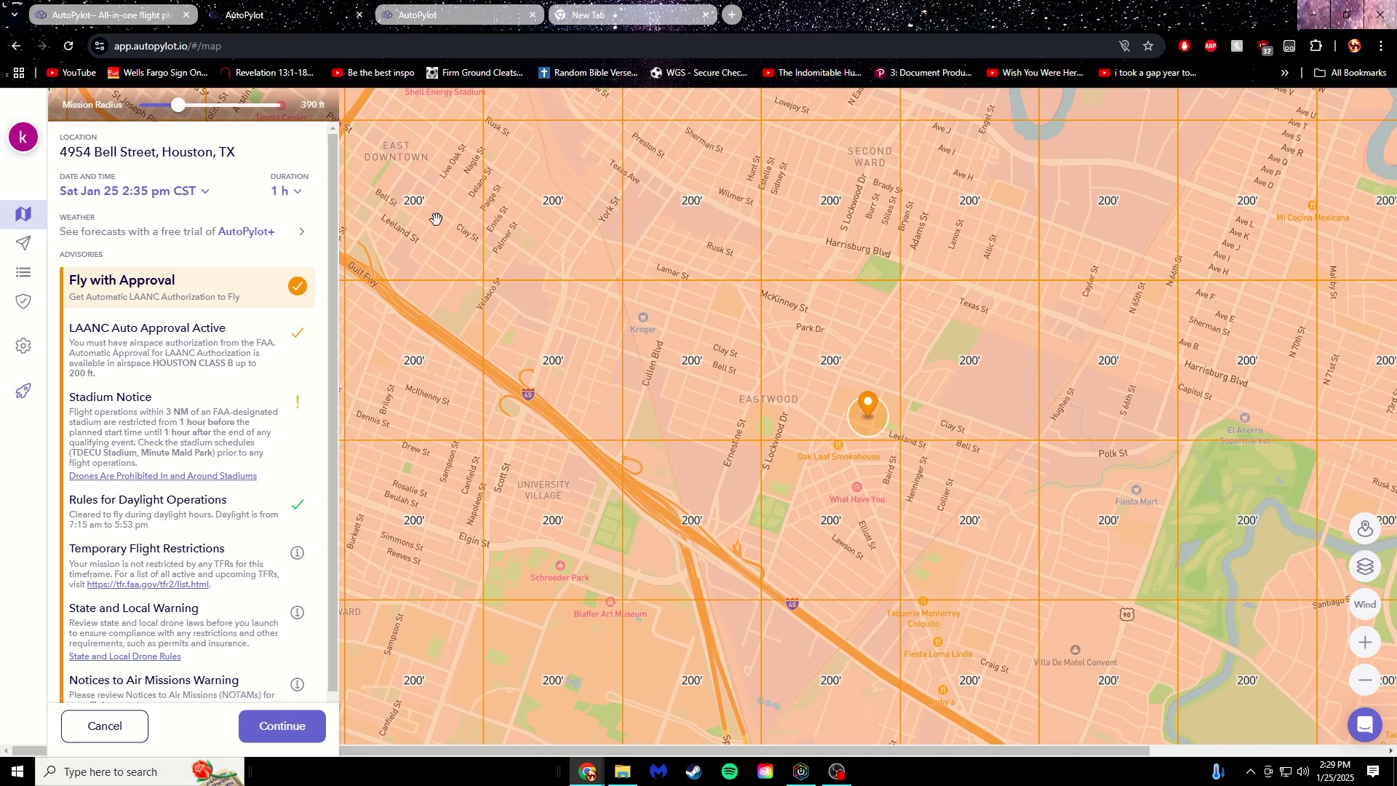
- Position the mission pin at 5320 Polk Street in Eastwood
mouse_move(436, 219)
left_mouse_down()
mouse_move(531, 507)
mouse_move(920, 375)
left_mouse_up()
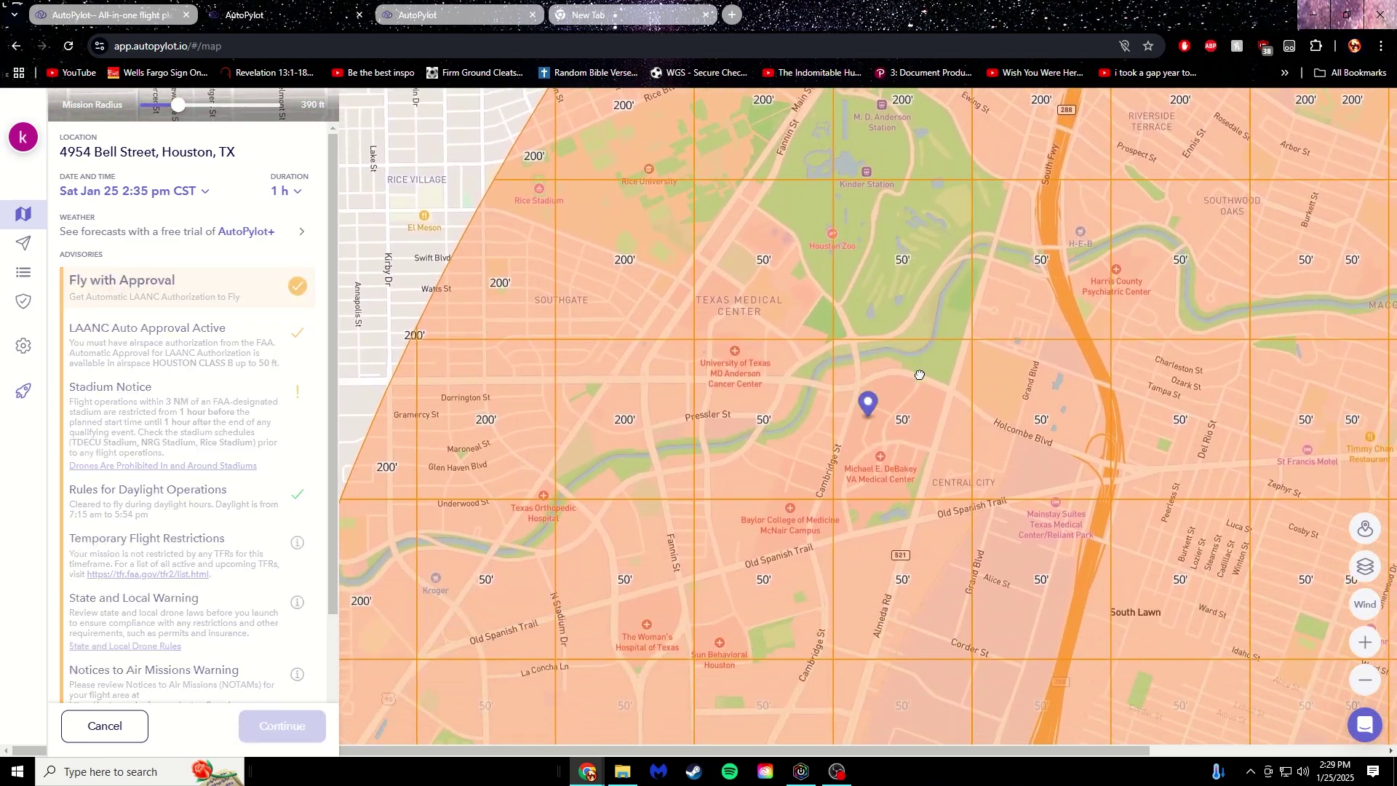
left_click_drag(943, 374, 684, 426)
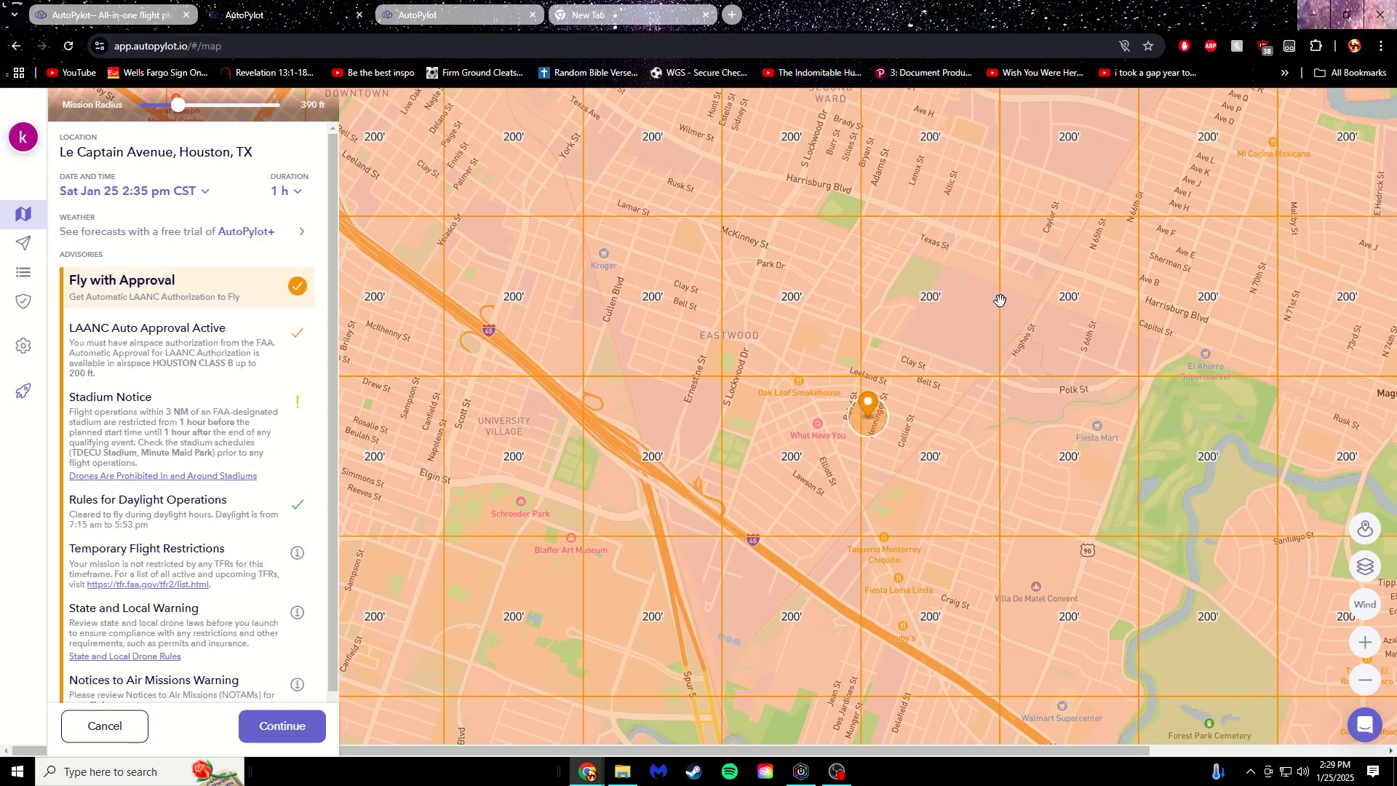
left_click_drag(1016, 294, 954, 352)
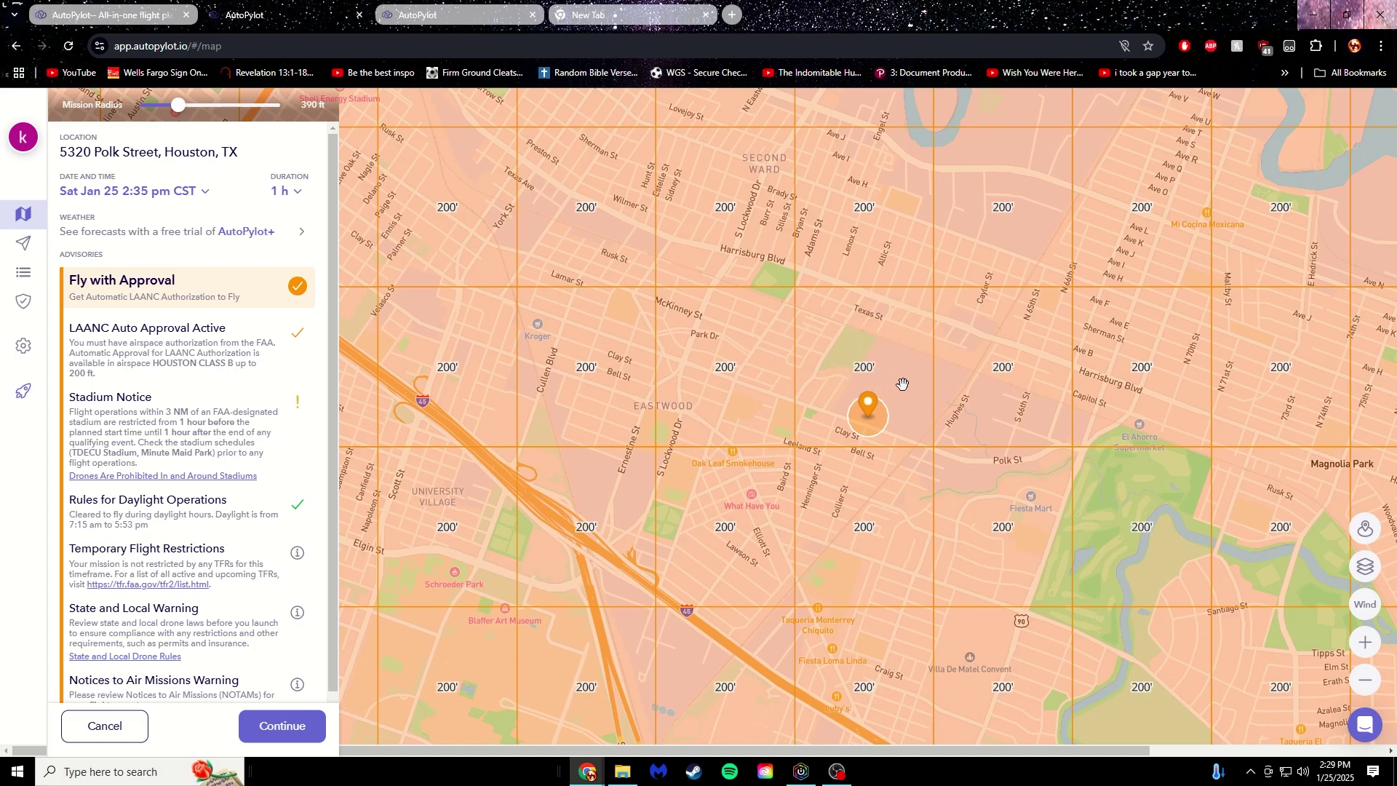
left_click_drag(872, 446, 877, 519)
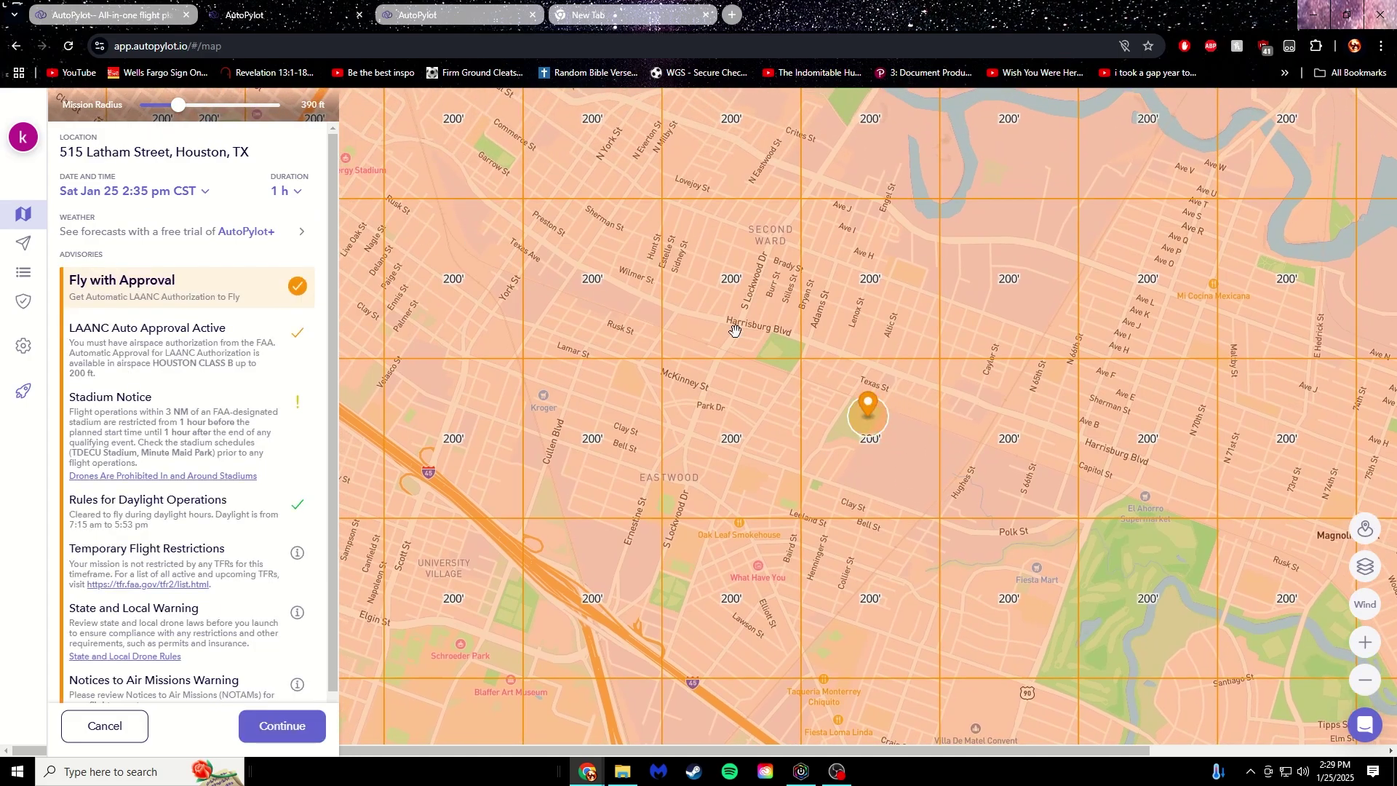
left_click_drag(178, 106, 281, 106)
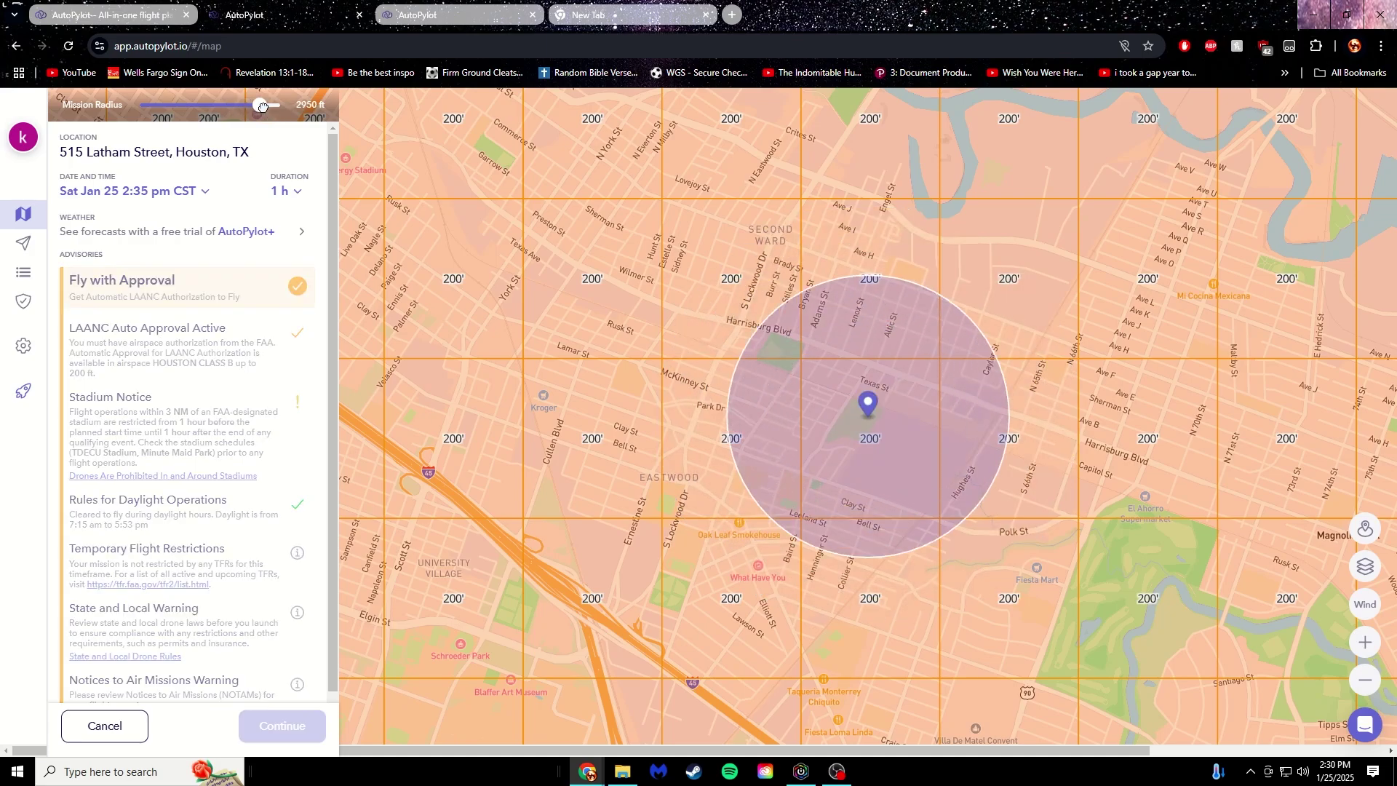
mouse_move(280, 106)
left_mouse_down()
mouse_move(99, 106)
mouse_move(350, 102)
mouse_move(206, 105)
left_mouse_up()
left_click_drag(936, 402, 891, 375)
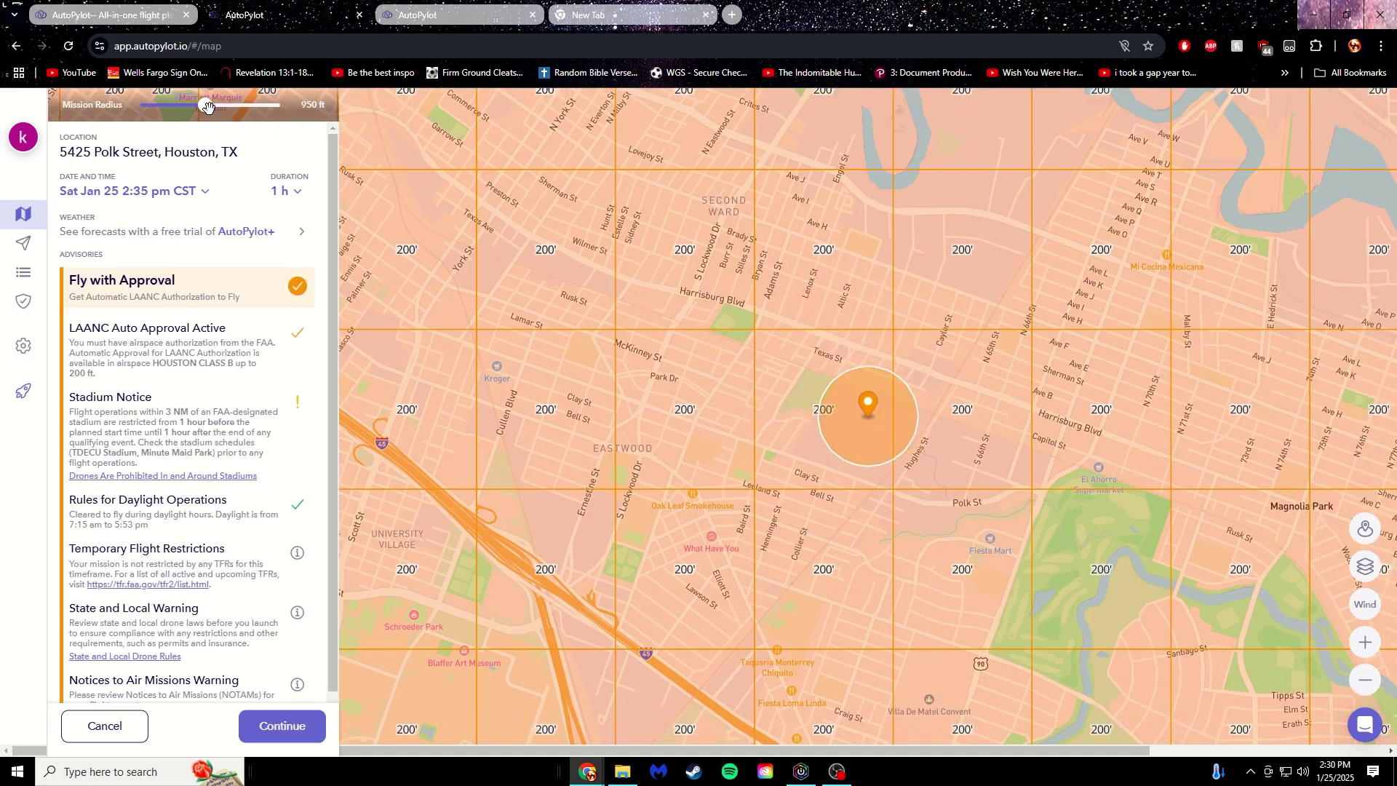
left_click_drag(208, 107, 284, 107)
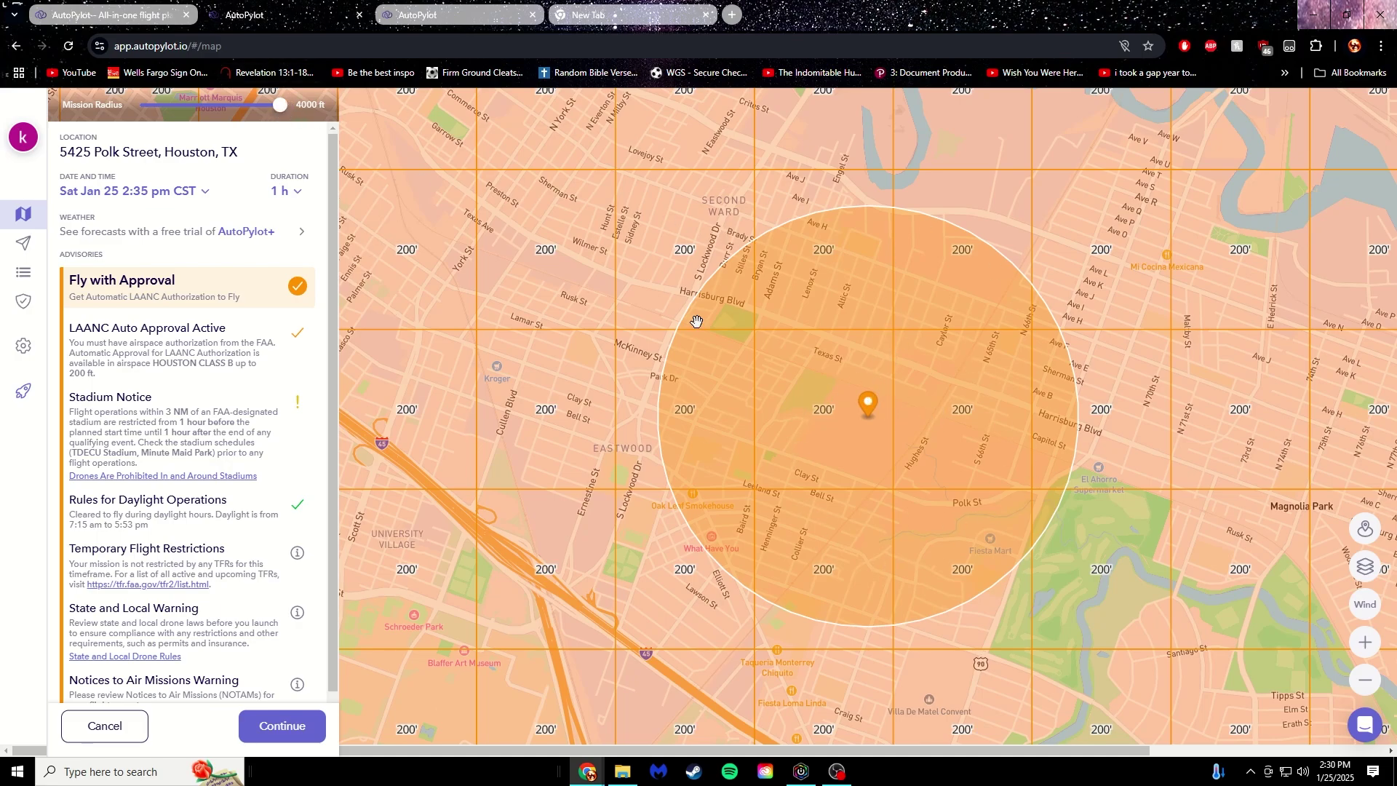
left_click(186, 105)
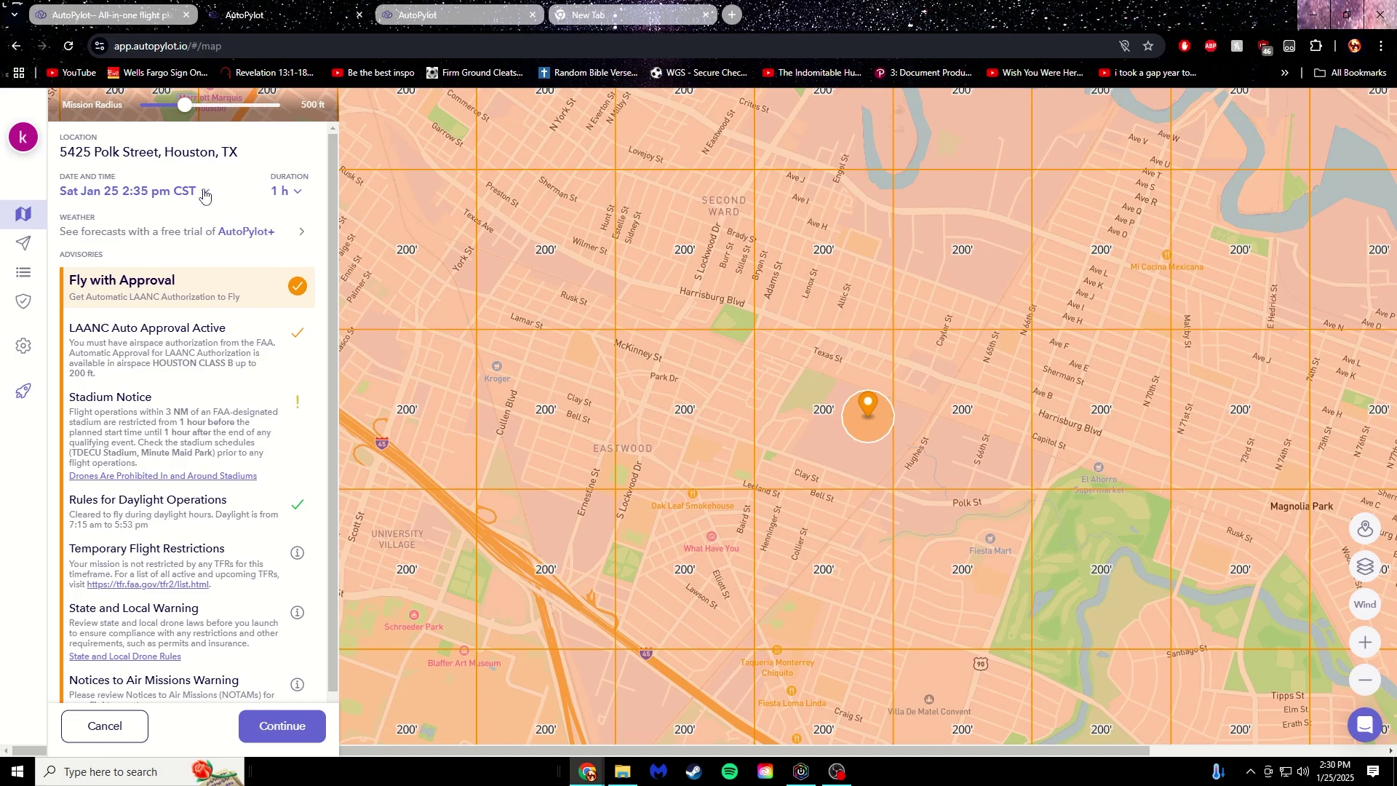
left_click(204, 193)
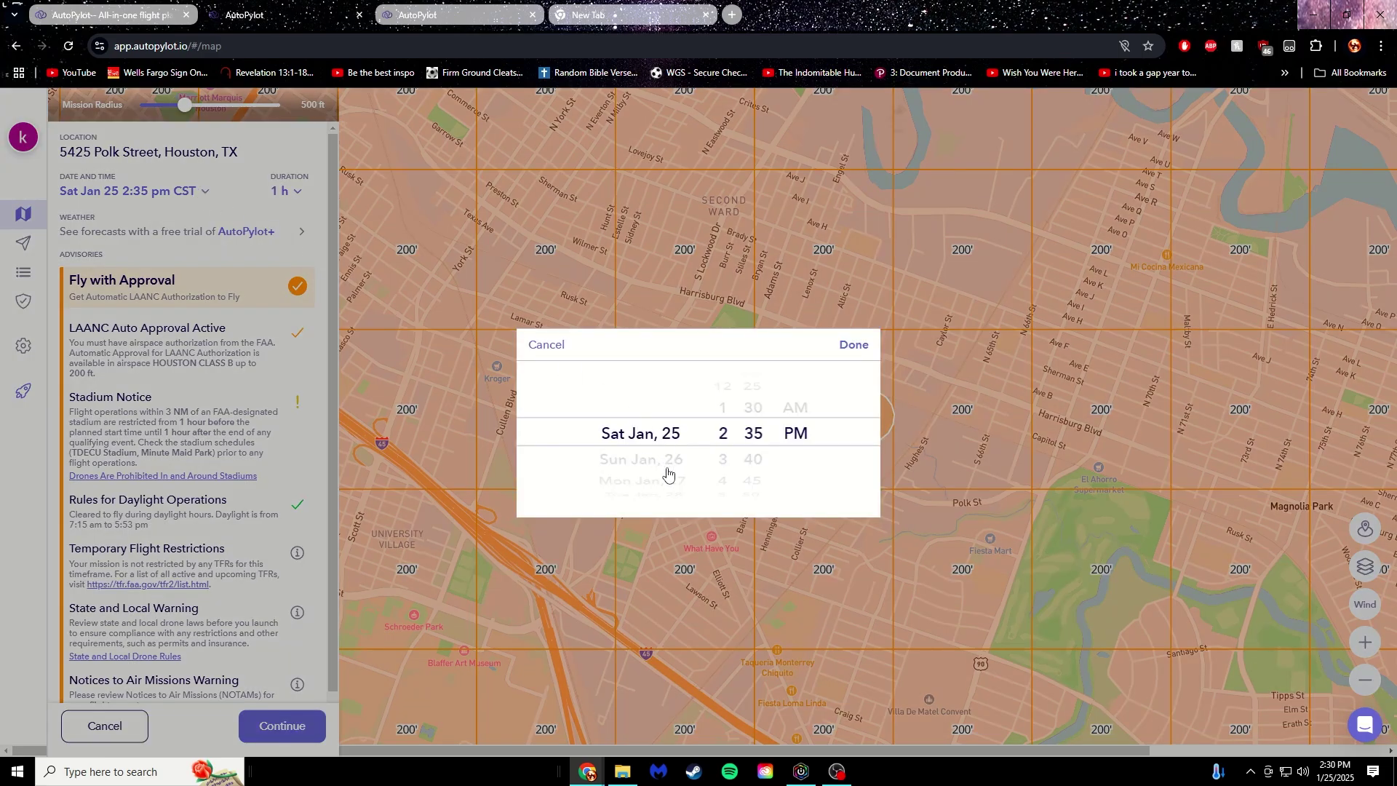
scroll(655, 466, "down", 2)
scroll(649, 459, "down", 5)
scroll(645, 407, "down", 6)
scroll(643, 393, "down", 6)
scroll(641, 422, "down", 4)
scroll(676, 393, "up", 1)
scroll(684, 378, "up", 3)
scroll(646, 408, "up", 1)
scroll(640, 429, "up", 4)
scroll(640, 436, "up", 5)
left_click(294, 193)
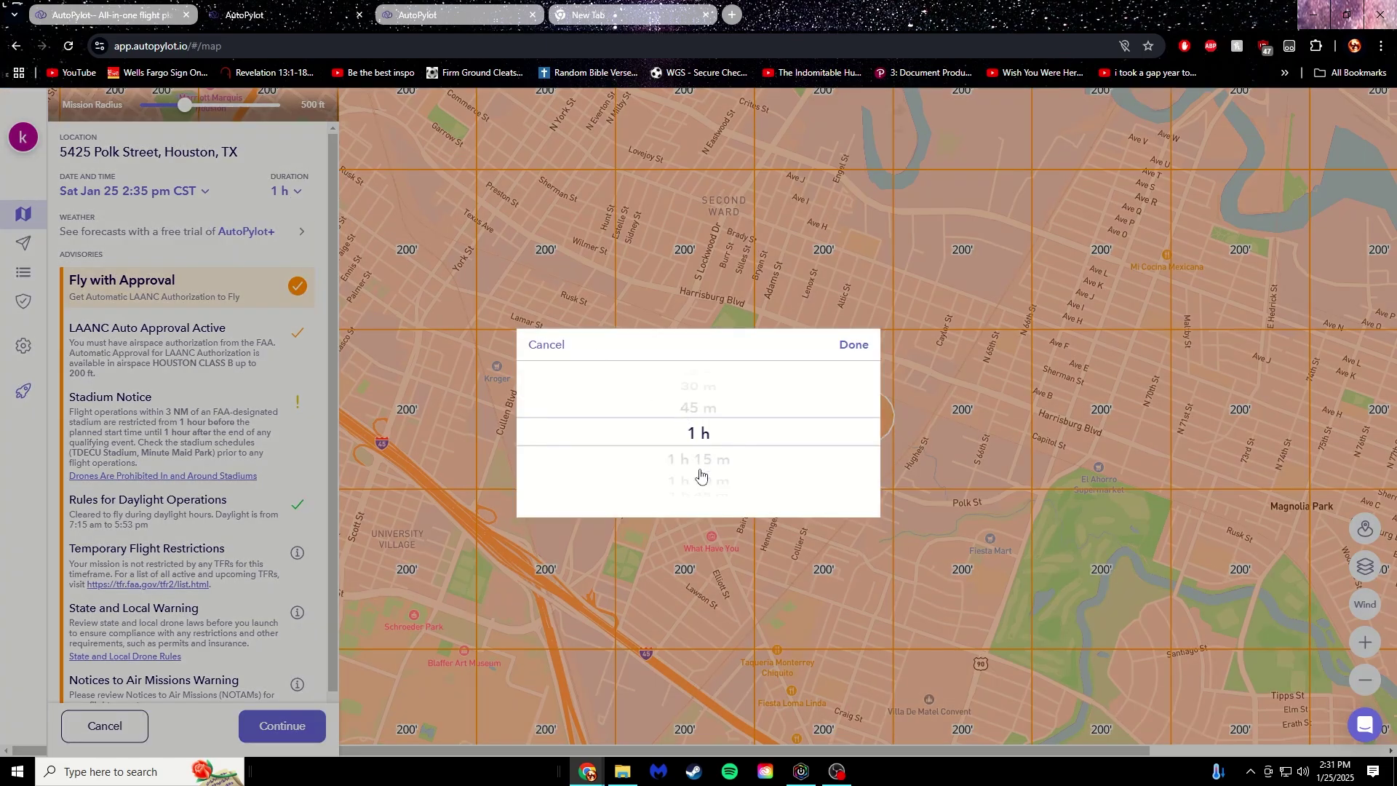
left_click_drag(723, 470, 705, 371)
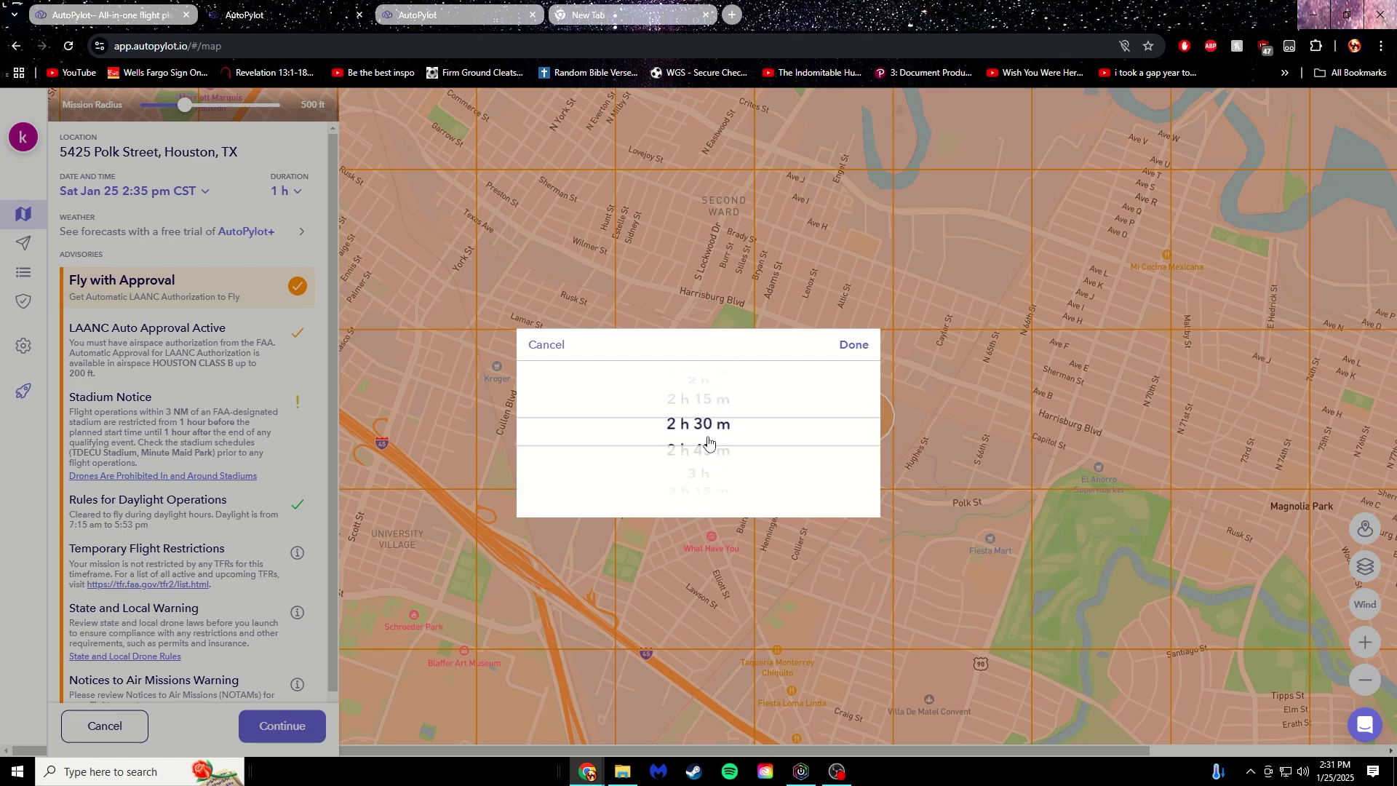
left_click_drag(708, 439, 741, 598)
left_click_drag(714, 471, 726, 302)
mouse_move(694, 446)
left_mouse_down()
mouse_move(744, 379)
mouse_move(689, 556)
left_mouse_up()
left_click_drag(689, 424, 711, 577)
mouse_move(706, 446)
left_mouse_down()
mouse_move(720, 549)
mouse_move(715, 515)
left_mouse_up()
left_click_drag(711, 430, 737, 504)
left_click_drag(705, 437, 721, 460)
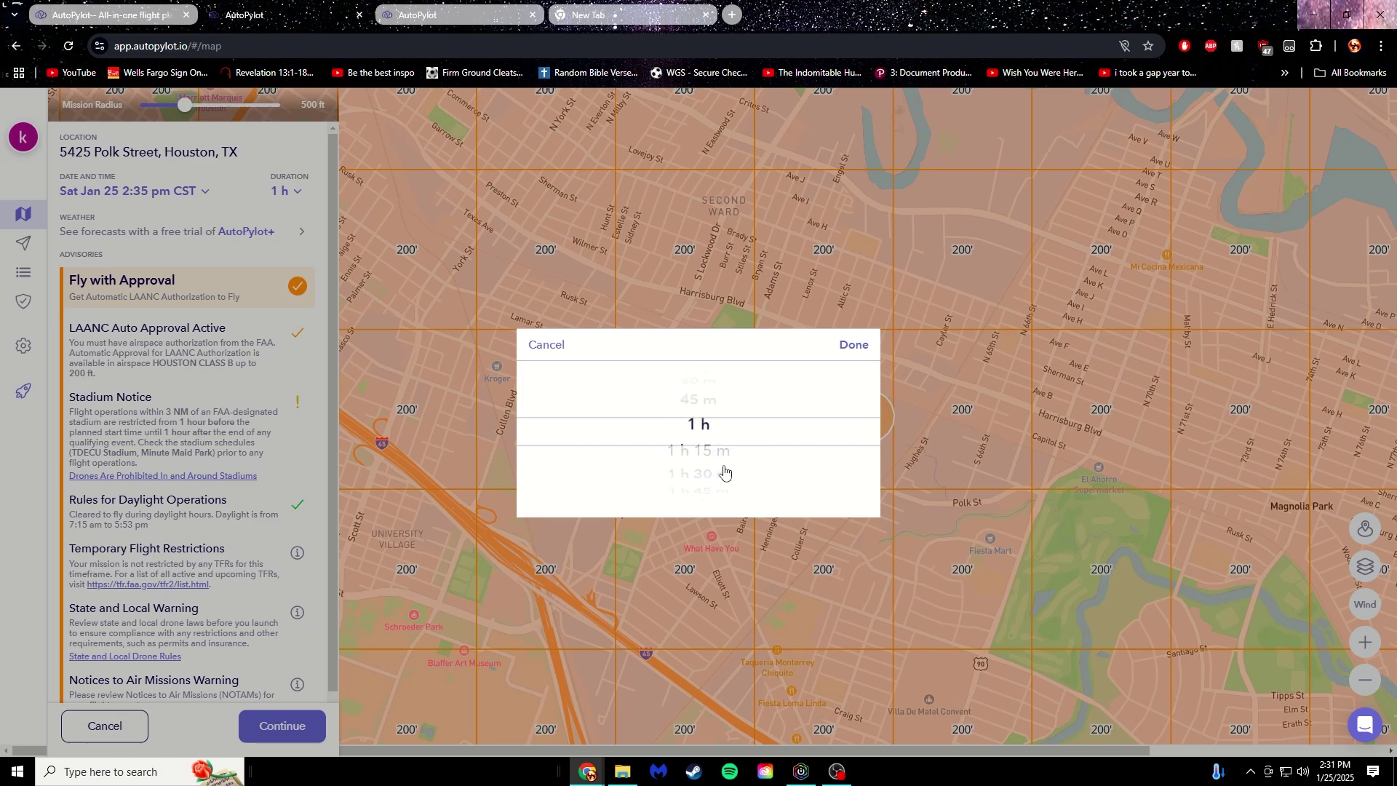
scroll(725, 472, "up", 1)
left_click_drag(688, 436, 701, 405)
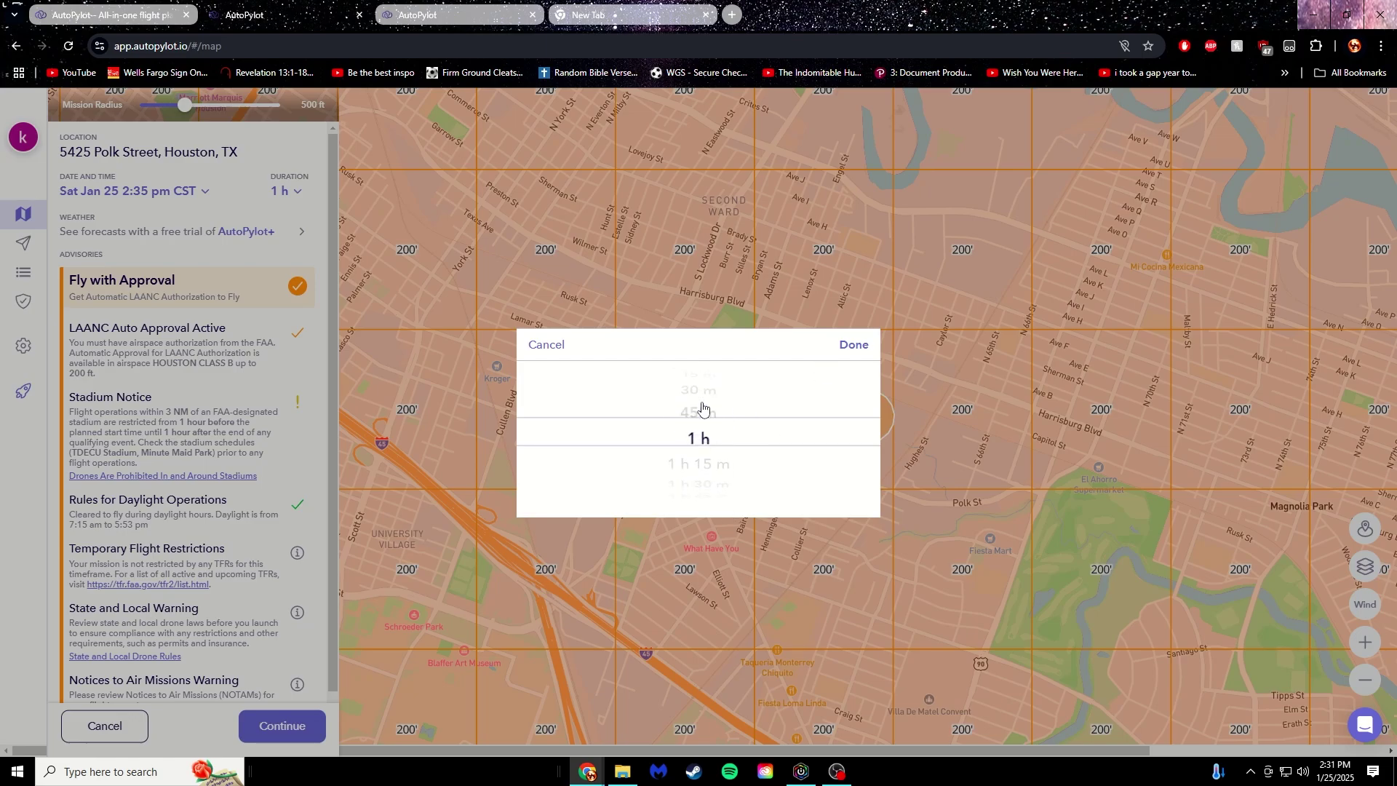
left_click(849, 347)
- Review the LAANC Auto Approval Active advisory and pan around the mission area
scroll(113, 153, "down", 1)
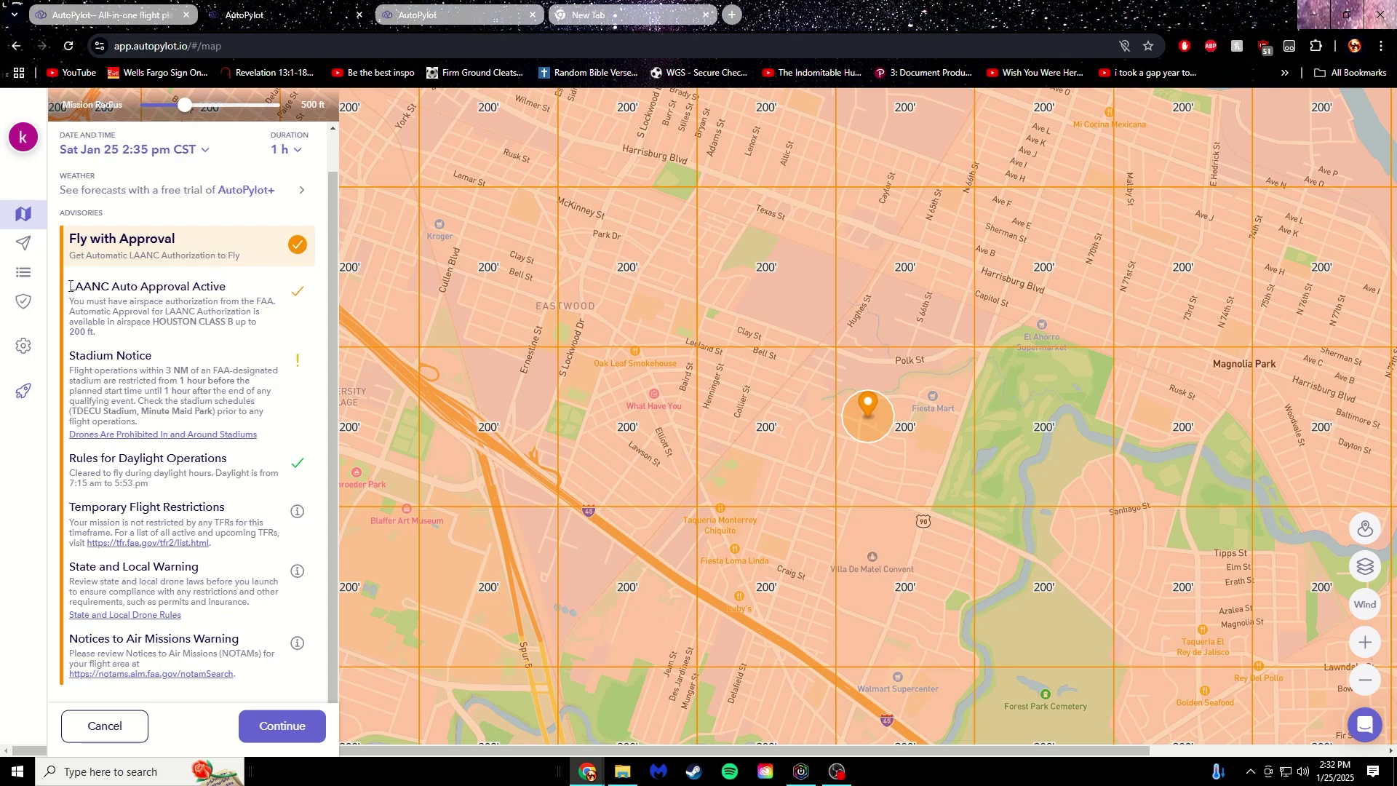
left_click_drag(71, 286, 257, 337)
left_click(133, 342)
left_click_drag(948, 435, 921, 455)
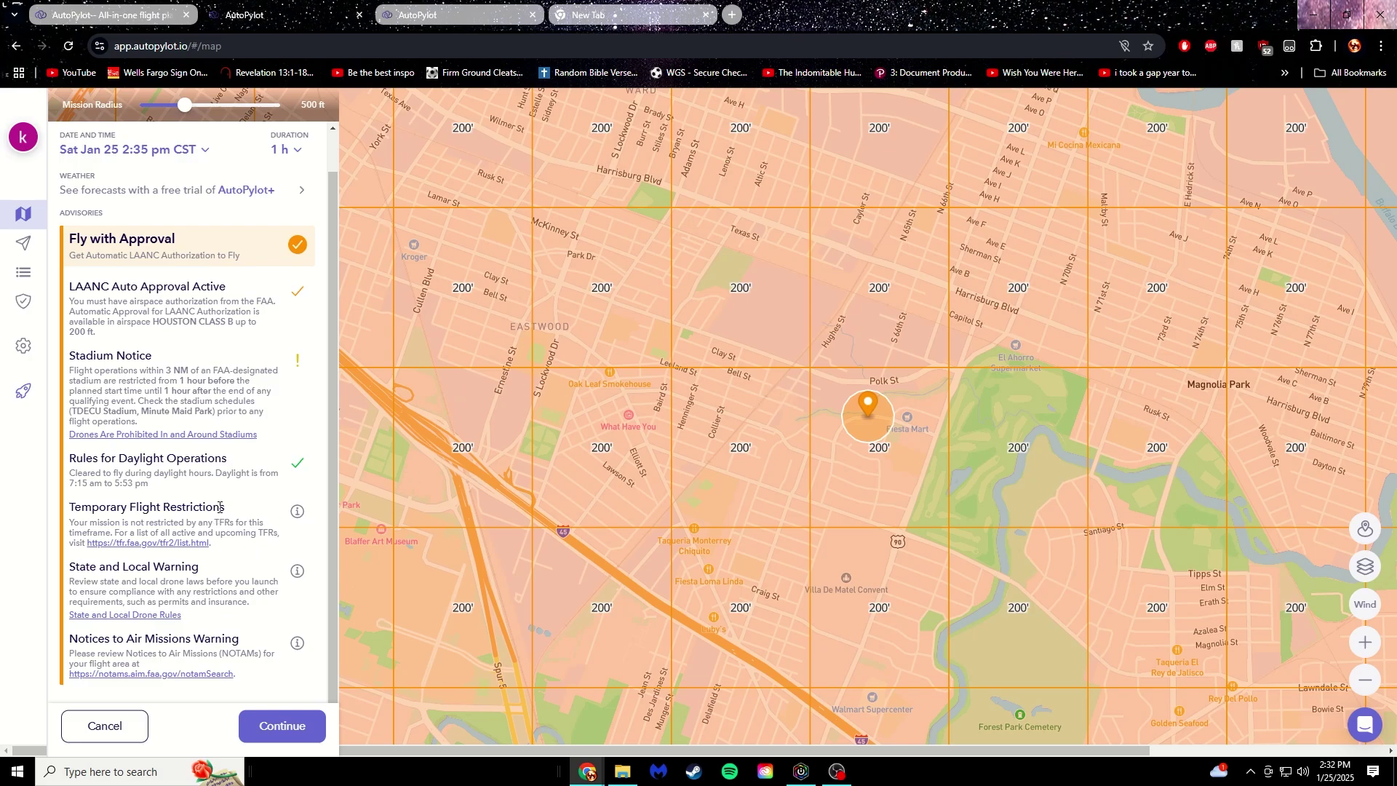
- Inspect the Temporary Flight Restrictions advisory showing no active TFRs
left_click_drag(224, 508, 73, 512)
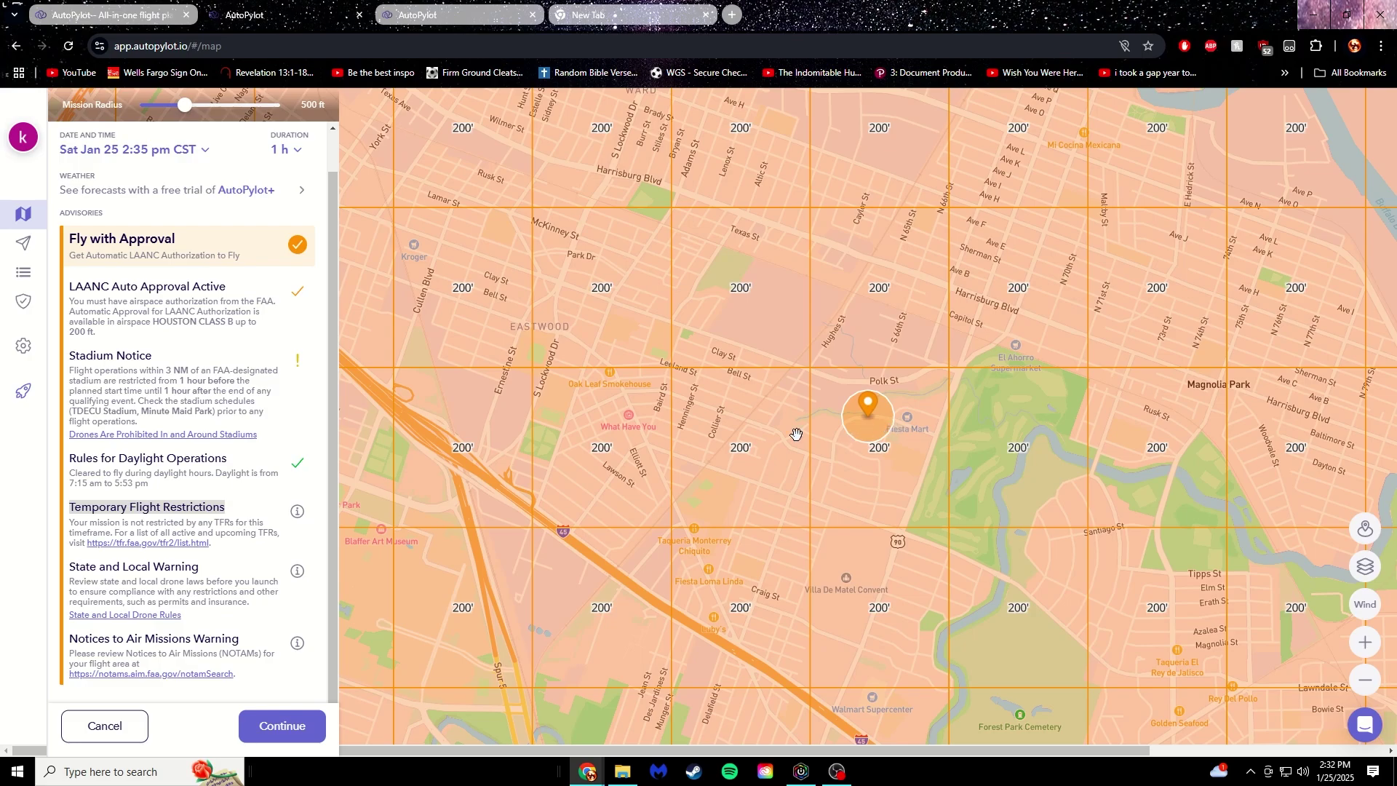
left_click(224, 508)
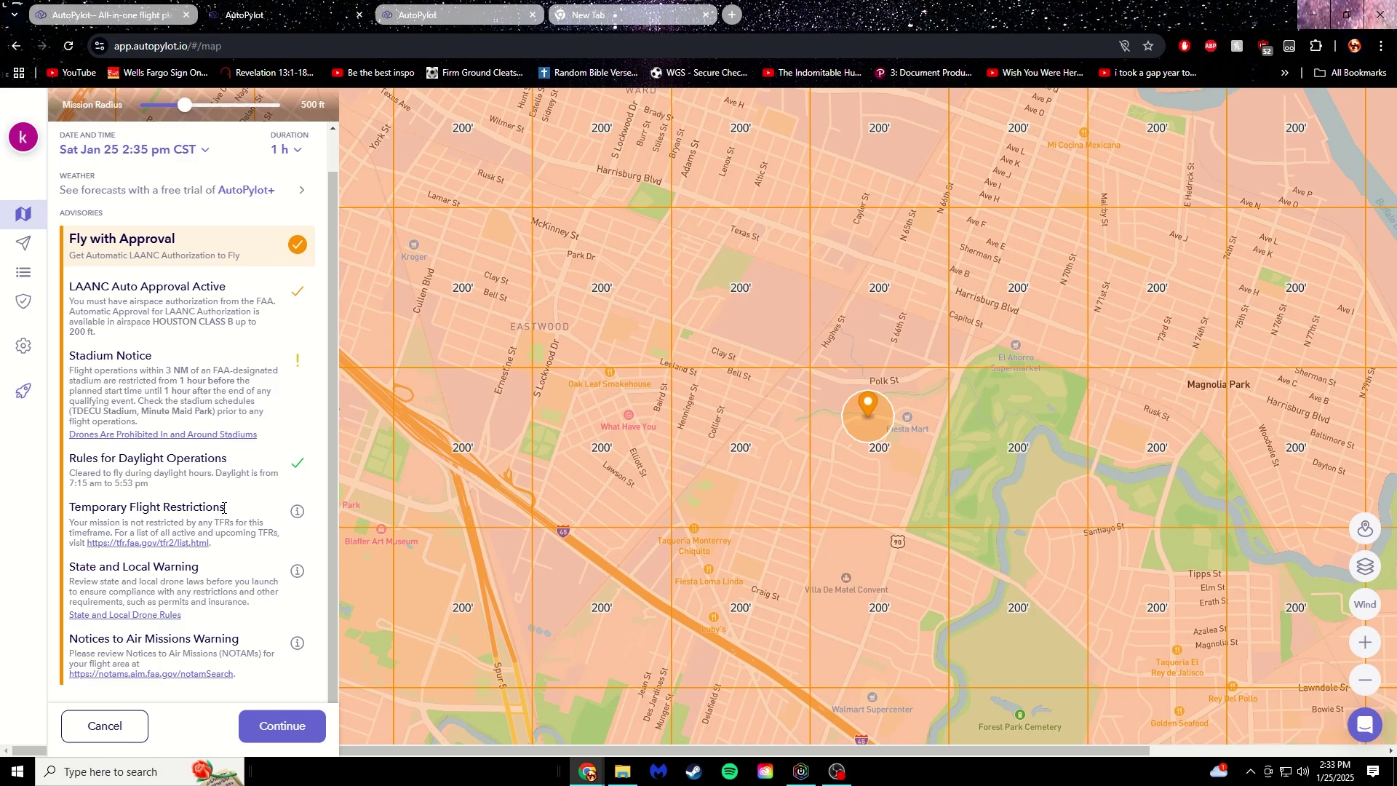
mouse_move(224, 508)
left_mouse_down()
mouse_move(68, 512)
mouse_move(222, 509)
left_mouse_up()
left_click(76, 504)
left_click(223, 510)
- Set the Mission Altitude to 200 ft and proceed to the Review Info and Checklist page
left_click(277, 728)
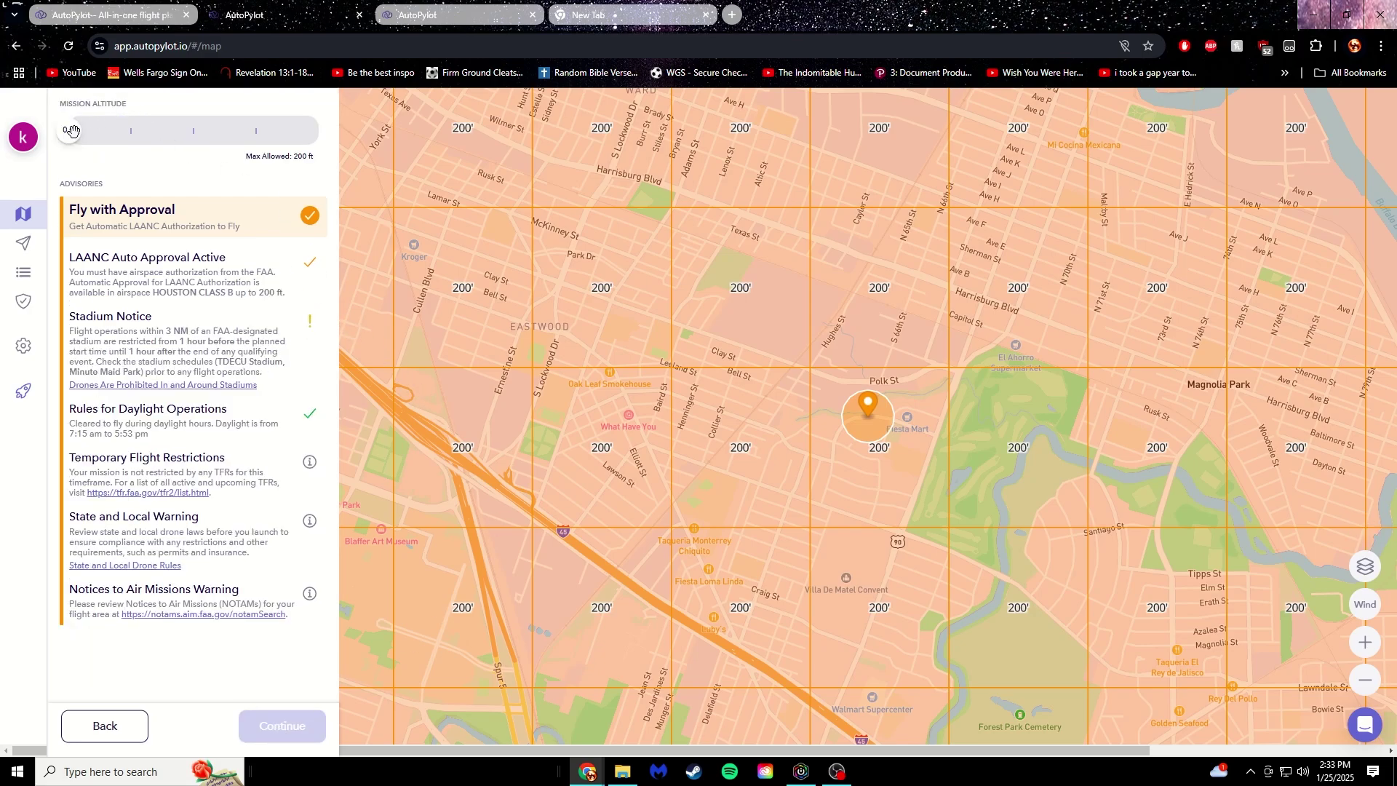
left_click_drag(68, 132, 297, 137)
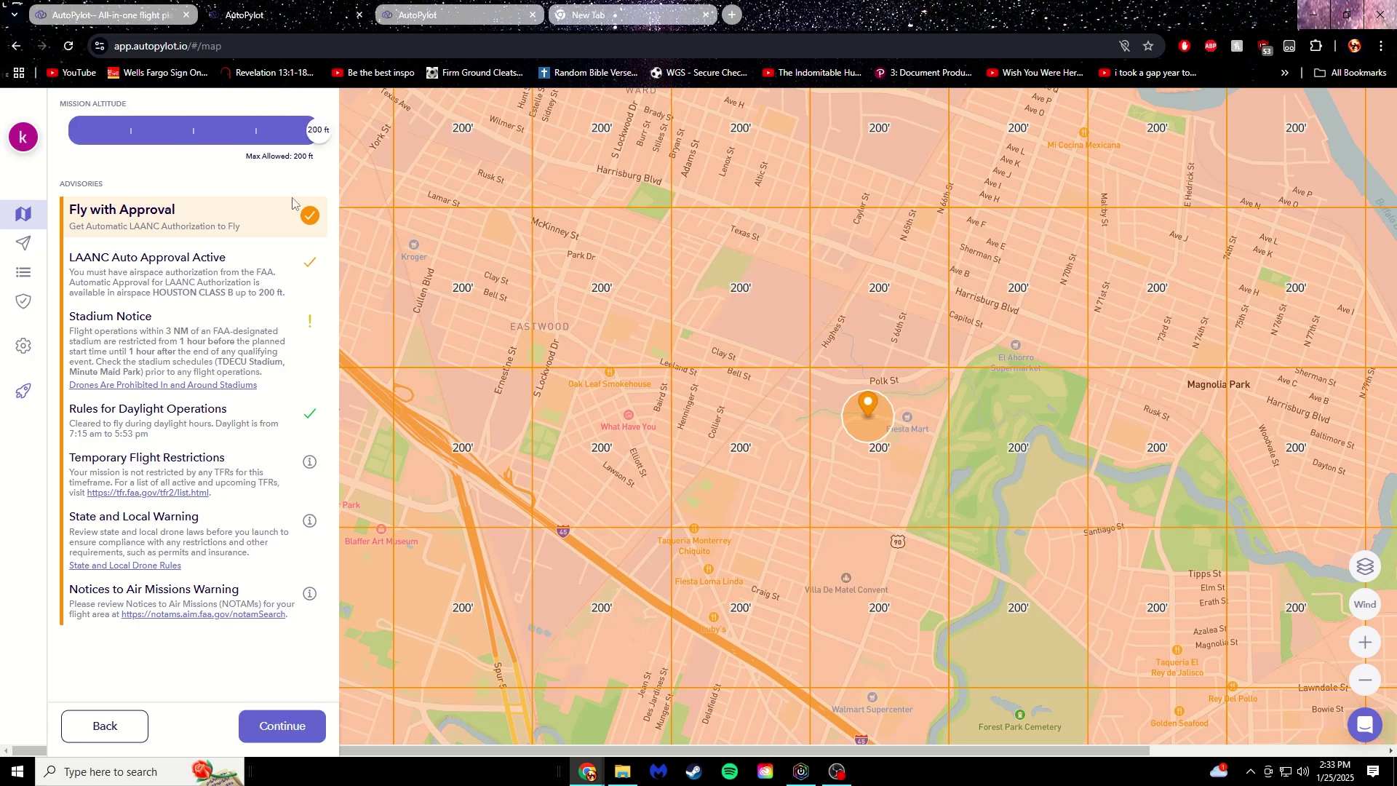
left_click_drag(73, 132, 329, 132)
left_click(283, 726)
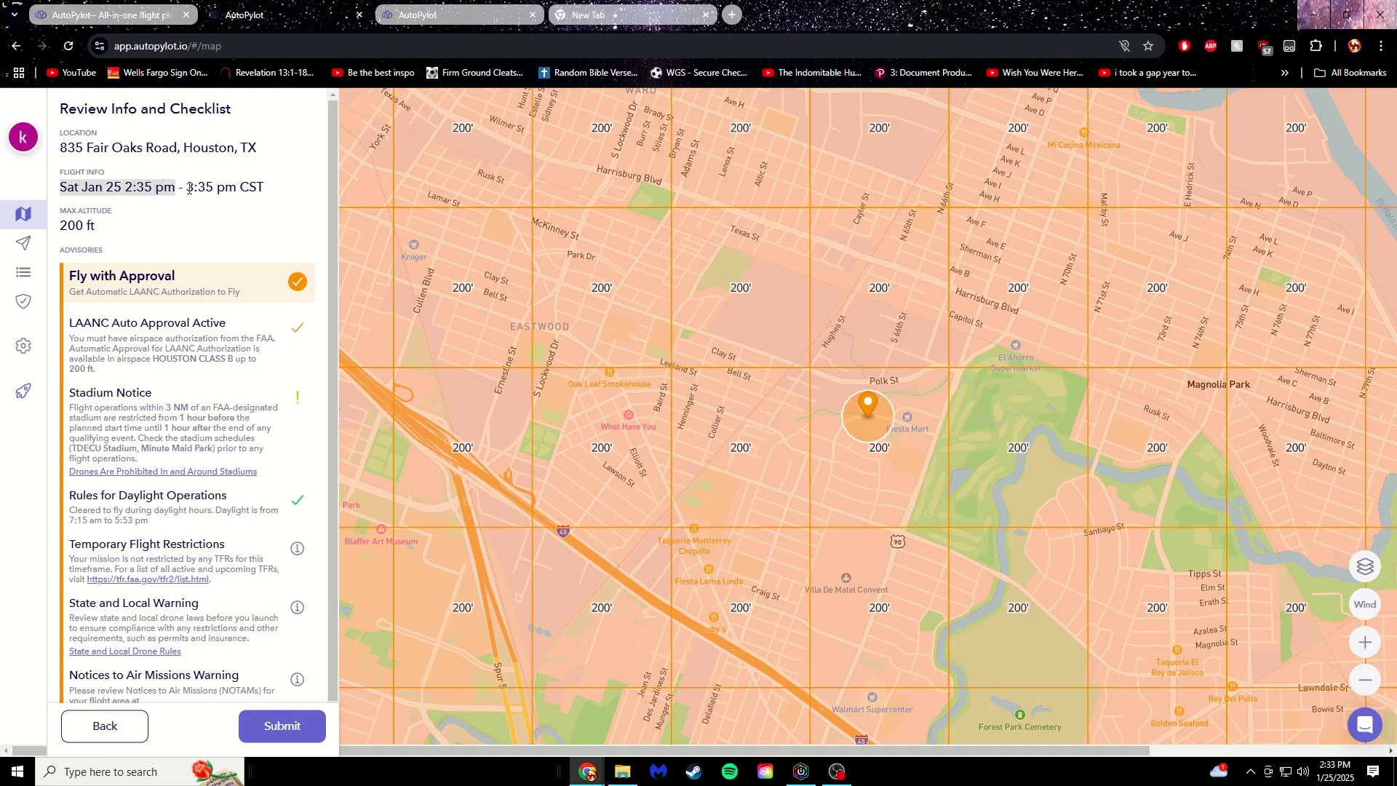
- Check the flight date, time and 200 ft max altitude, then submit the mission
left_click_drag(73, 186, 275, 188)
left_click(273, 188)
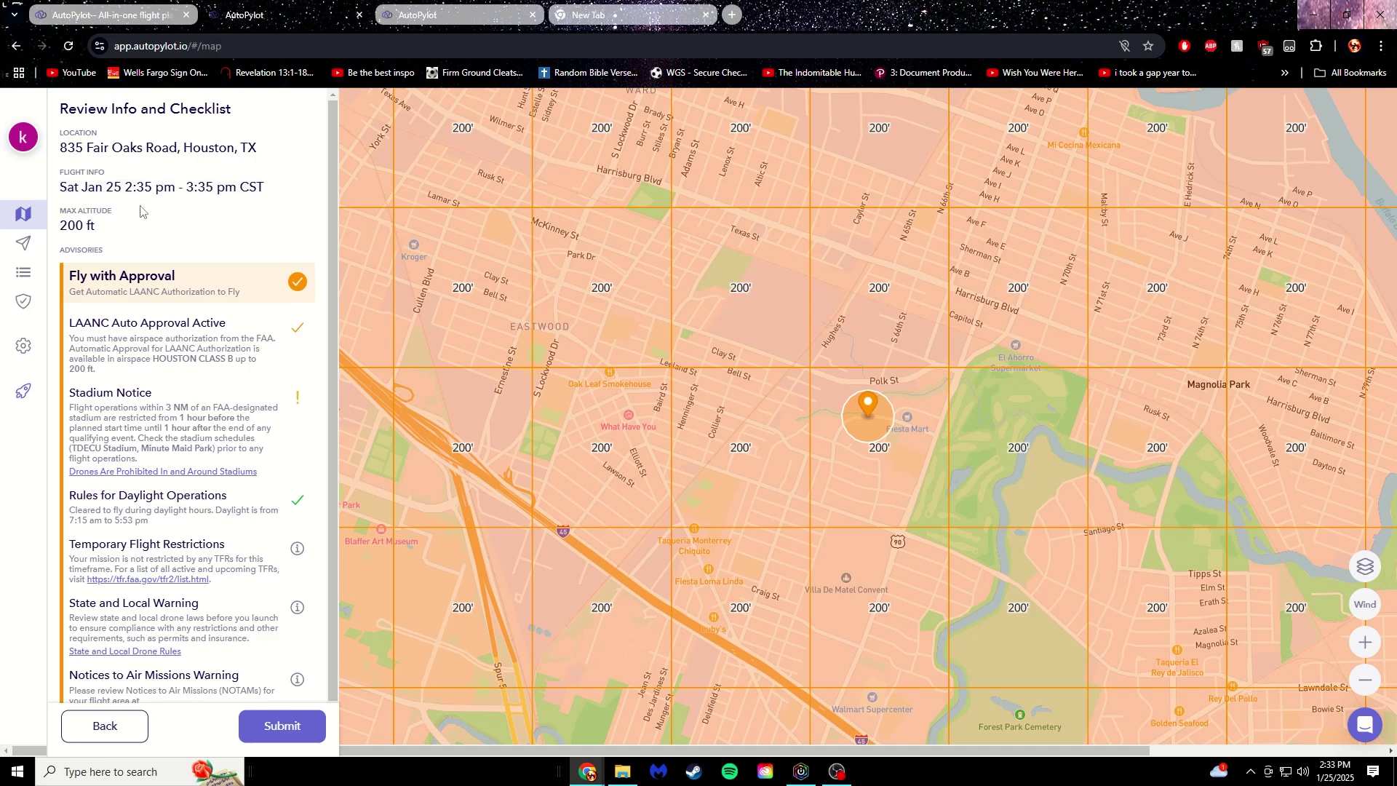
double_click(62, 226)
left_click(140, 235)
scroll(182, 304, "down", 1)
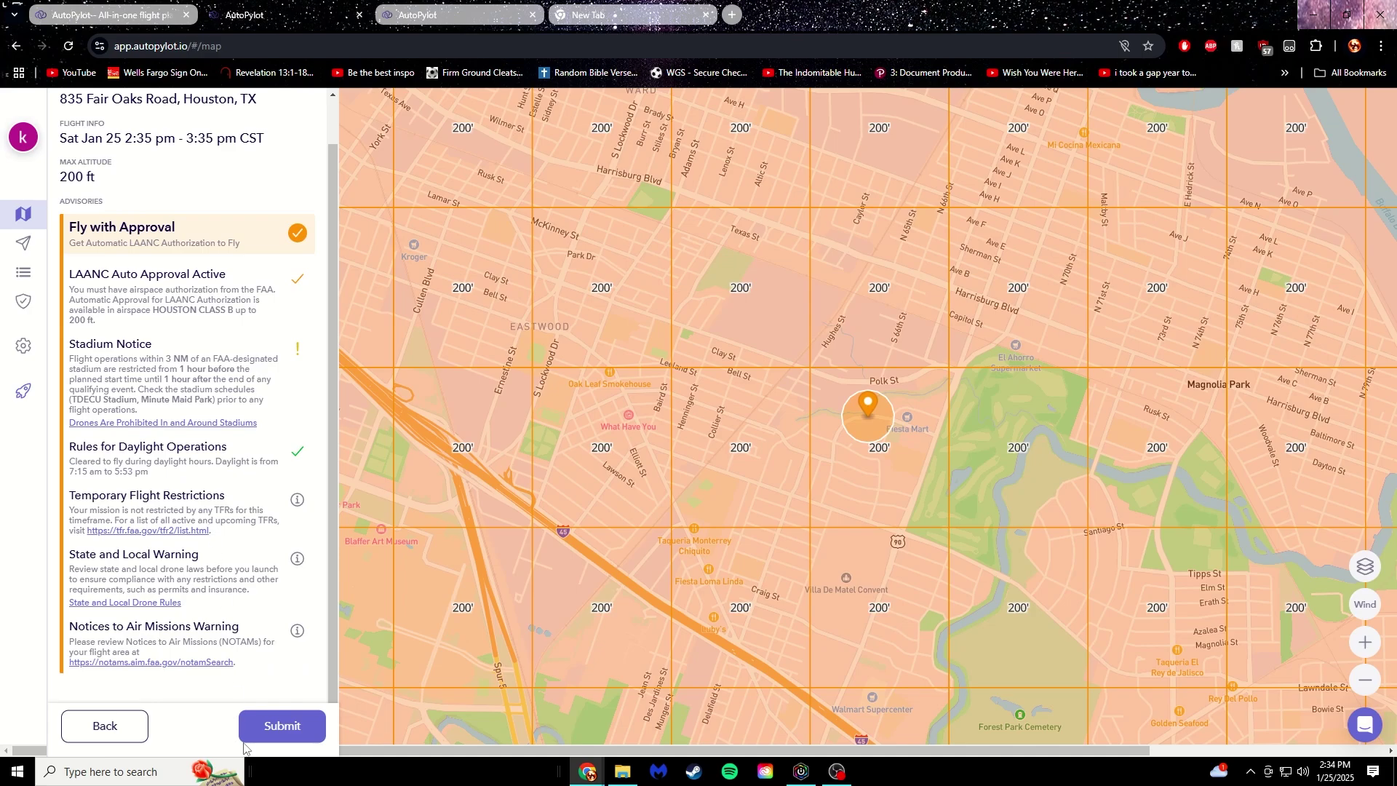
left_click(288, 727)
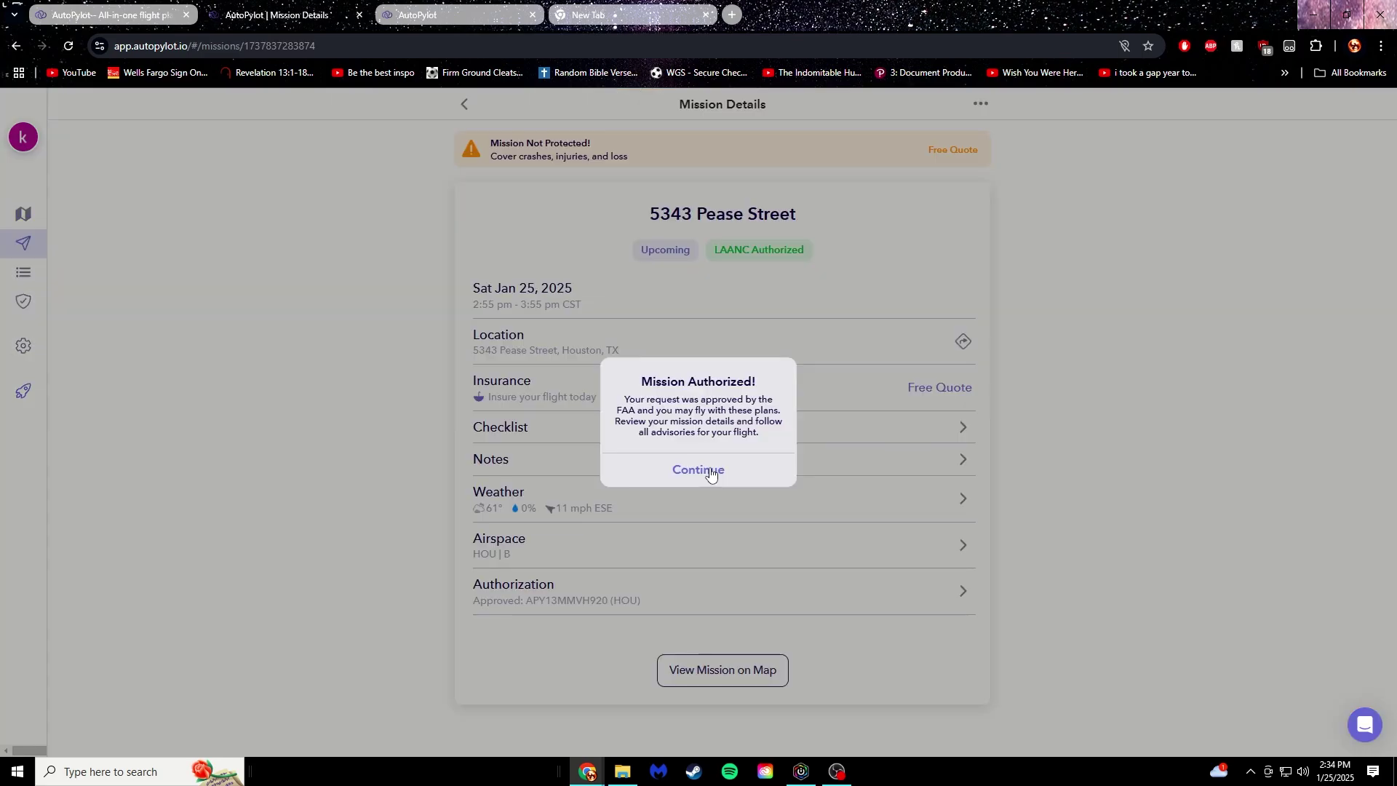
- Dismiss the Mission Authorized notice and check the 2:55 pm start time
left_click(711, 472)
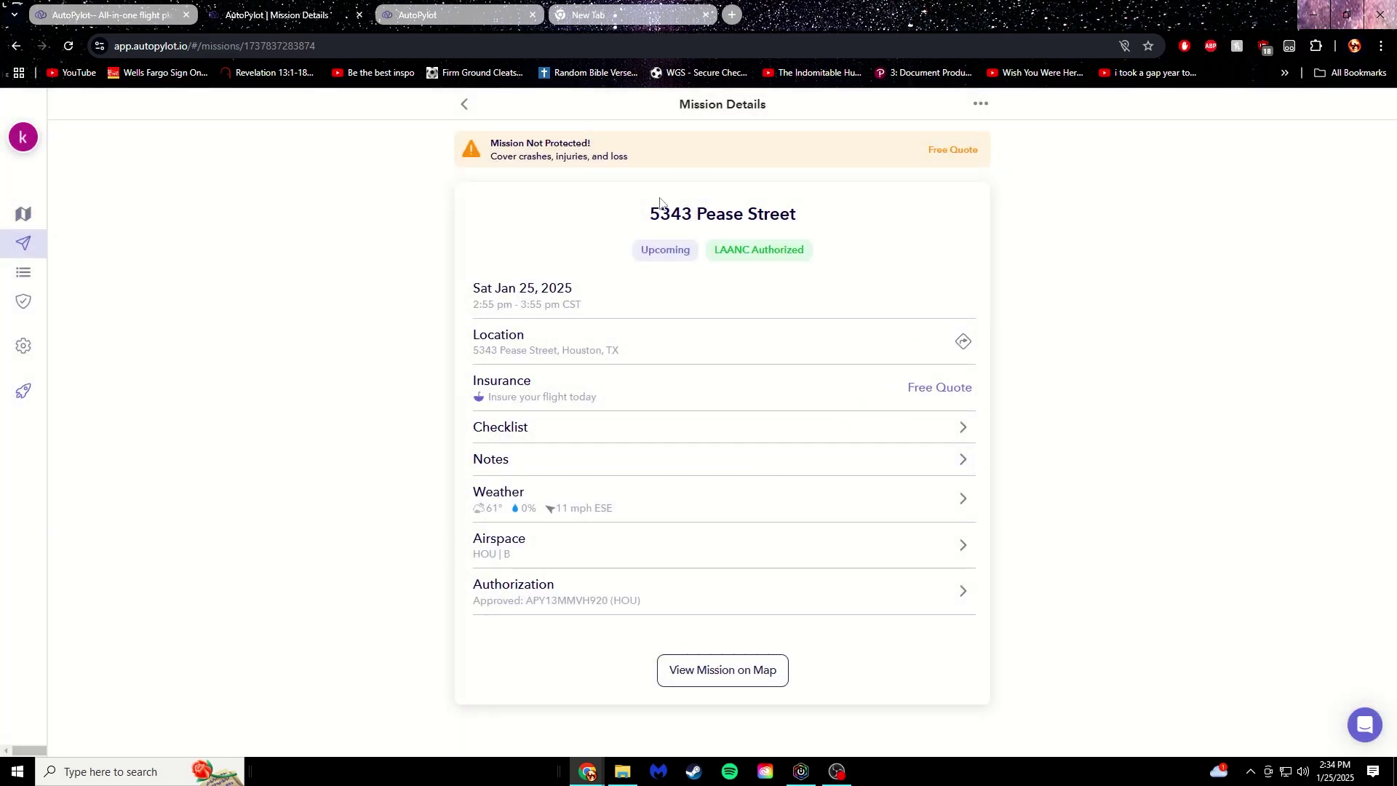
left_click_drag(473, 308, 513, 305)
left_click(513, 306)
left_click_drag(513, 307, 474, 307)
triple_click(474, 306)
left_click(475, 306)
- Review the mission time range and the LAANC Authorized status
left_click_drag(474, 302, 592, 312)
left_click(592, 312)
left_click_drag(815, 251, 714, 257)
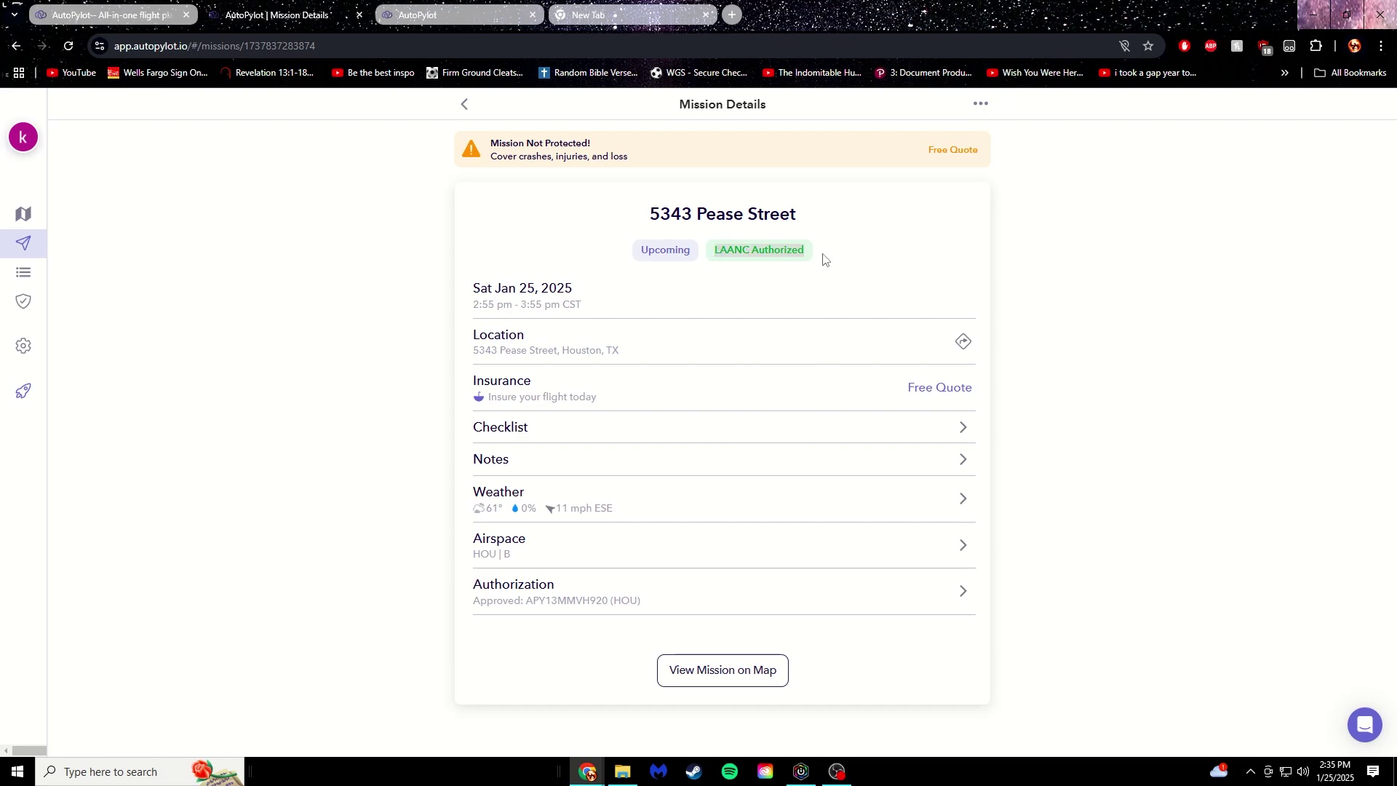